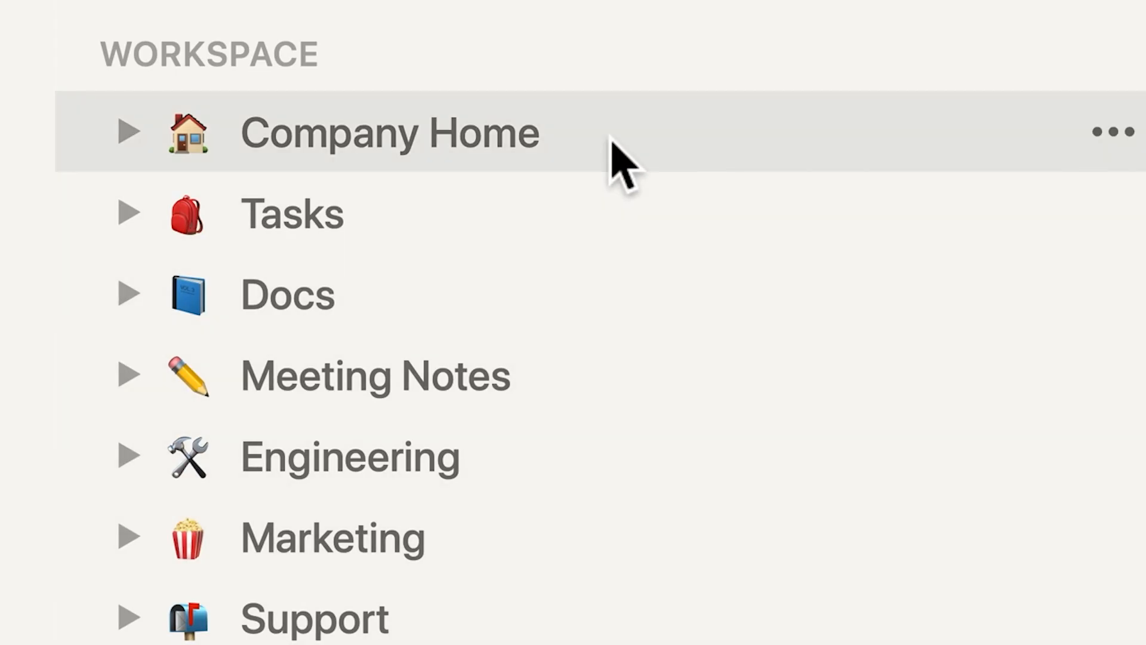
- Open the Company Home page and look through its Team and Policies sections
left_click(606, 141)
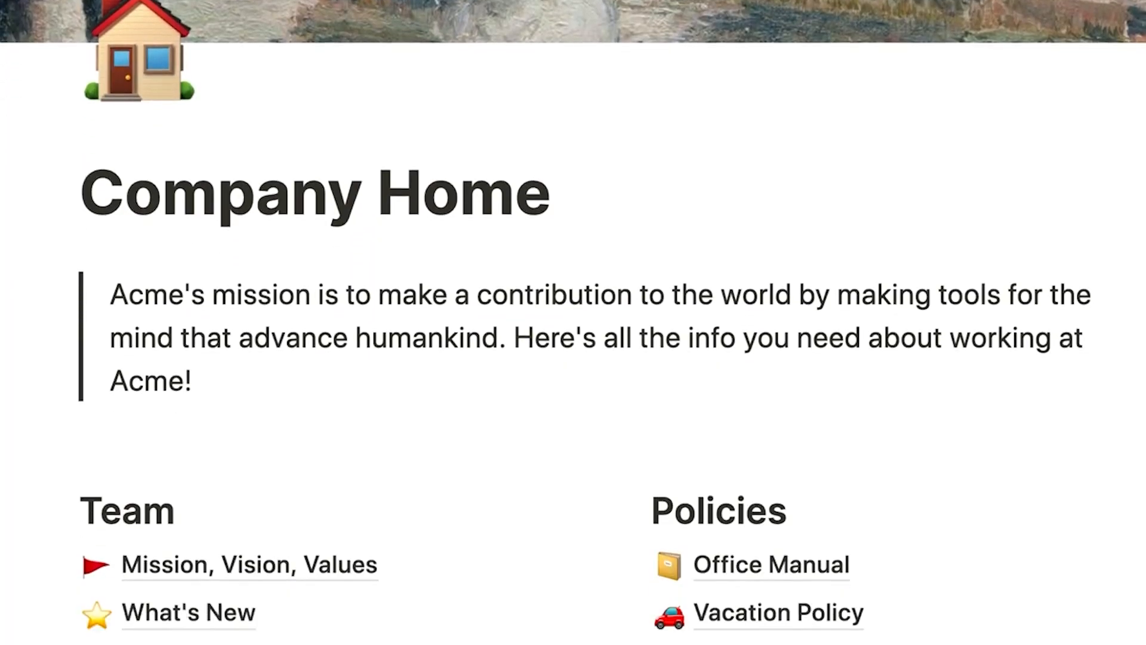
scroll(574, 323, "down", 2)
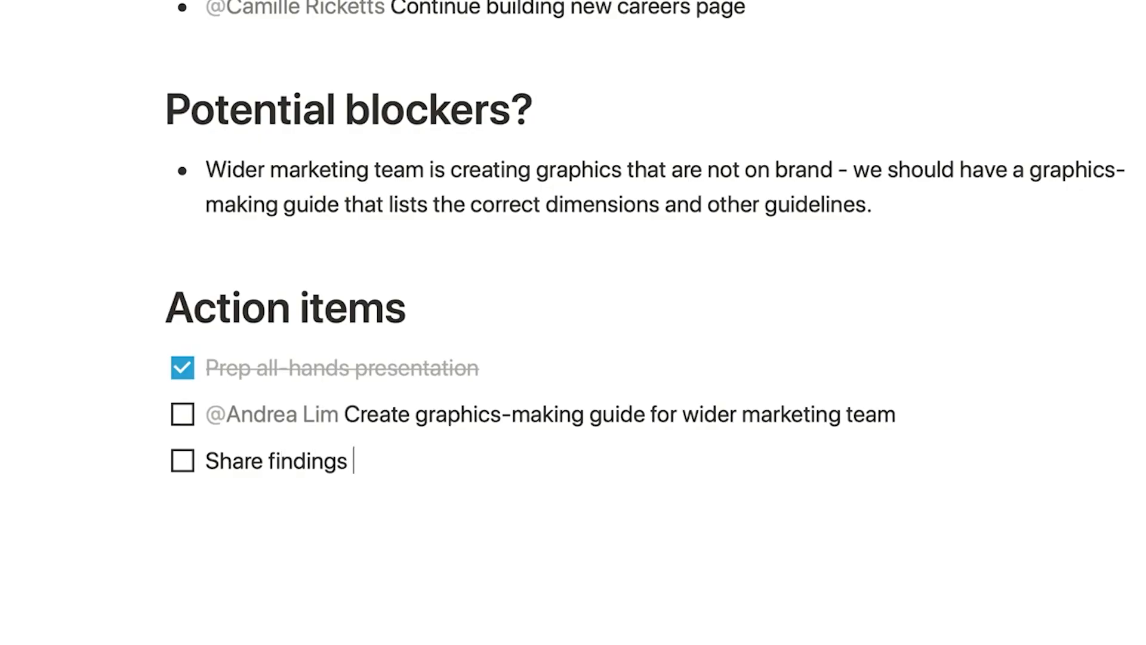
- Complete the last action item as "Share findings with stakeholders" and open the Sales page in the workspace
type("with stakeholders")
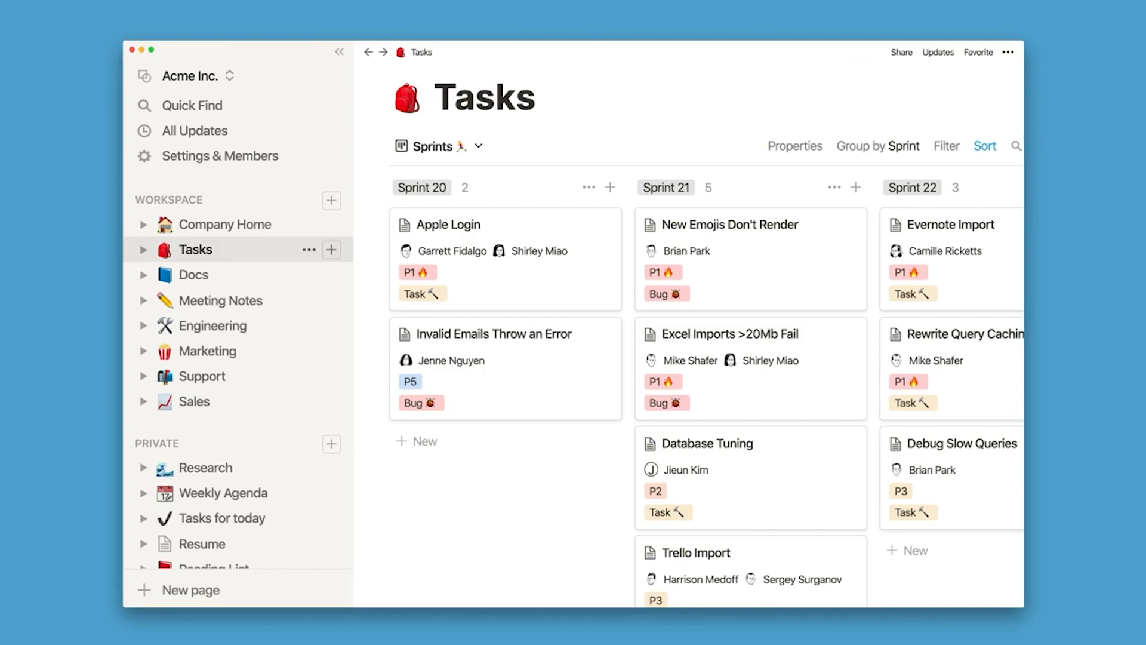
left_click(194, 402)
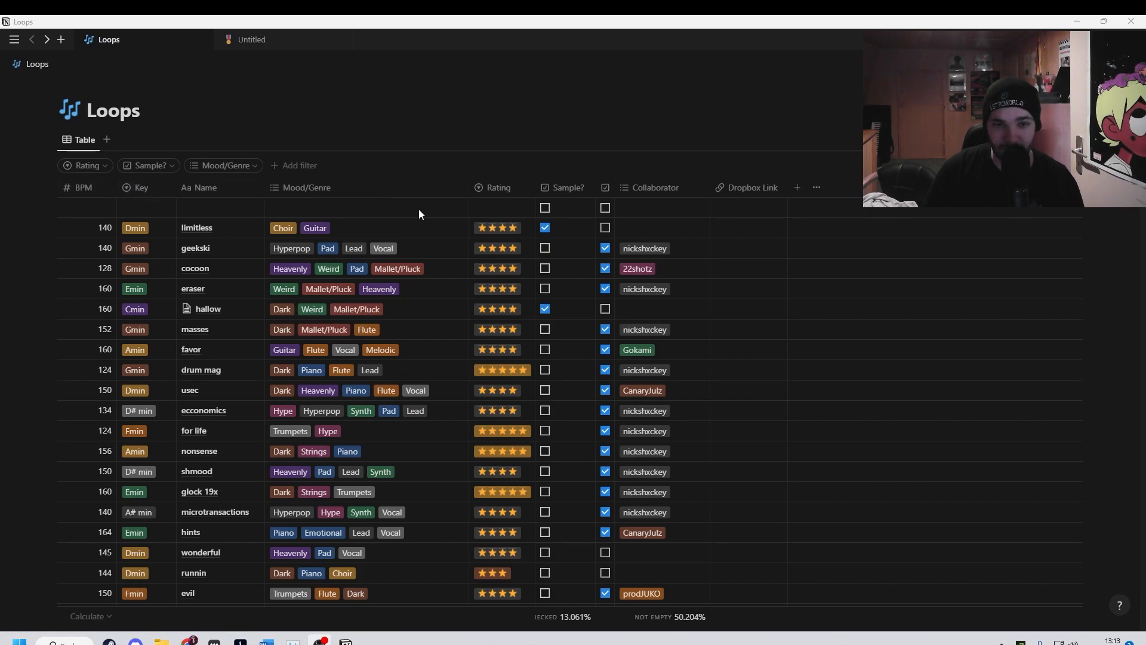
- Filter the Loops table by Mood/Genre to entries containing Emotional
left_click(246, 167)
scroll(197, 312, "down", 3)
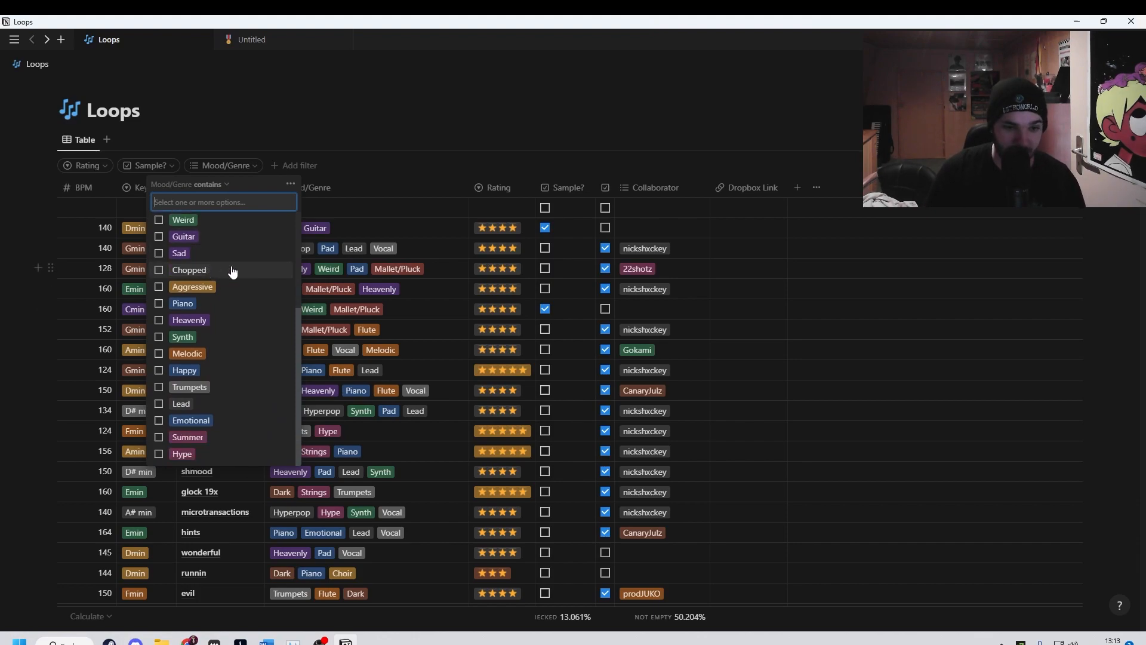
left_click(200, 422)
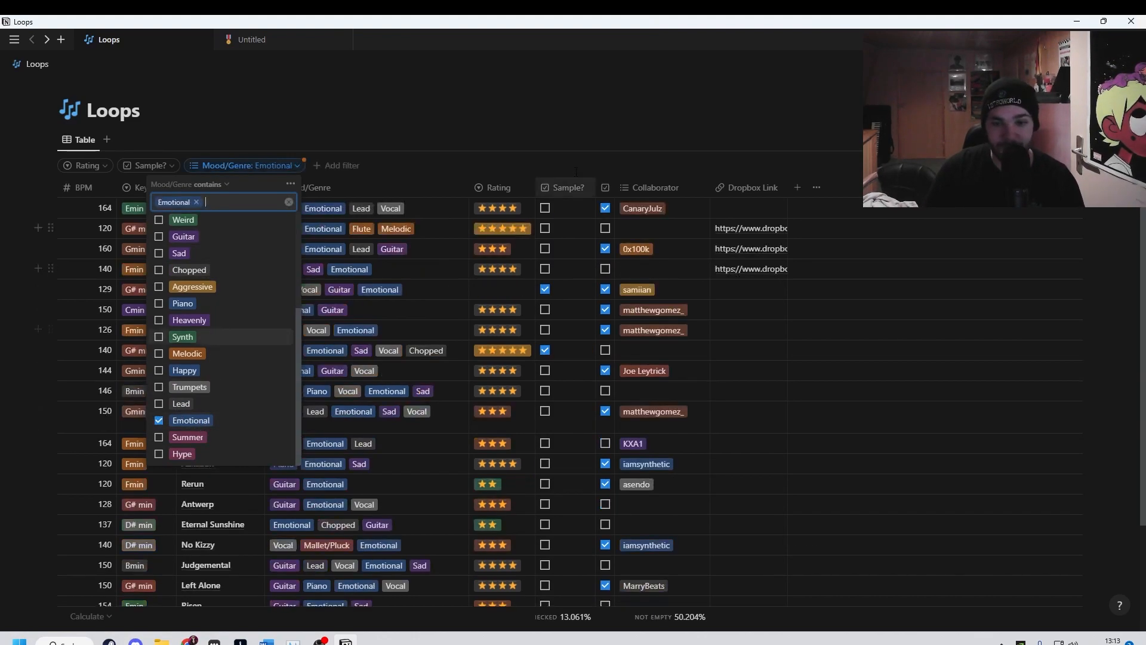
left_click(433, 105)
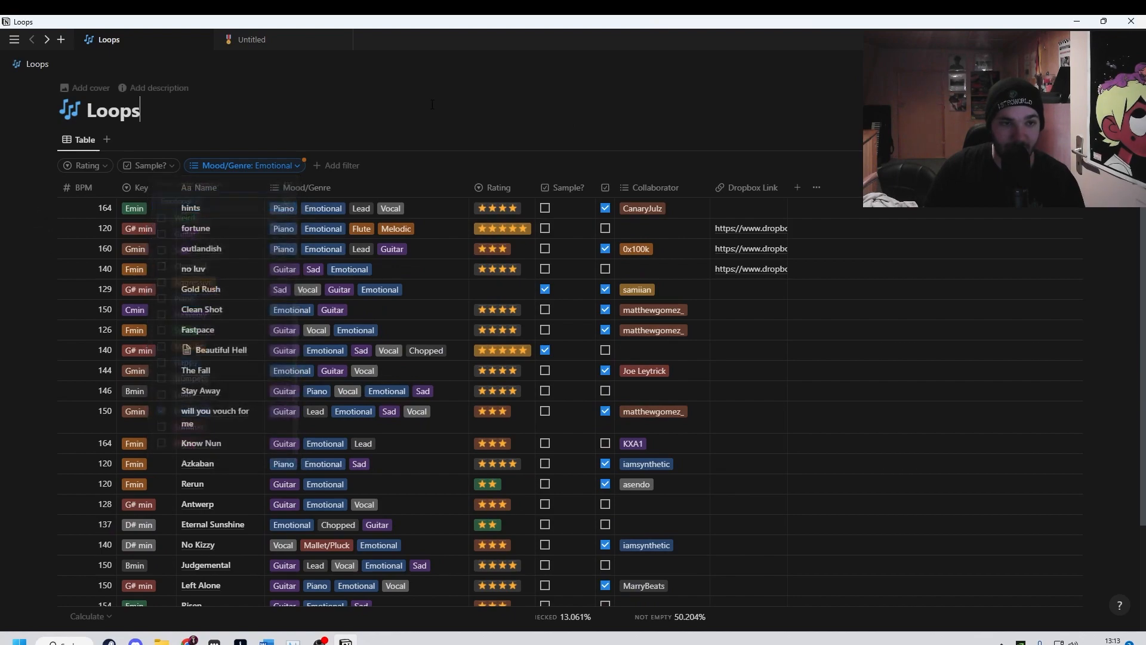
- Filter the Loops table by Rating to five-star entries
left_click(82, 167)
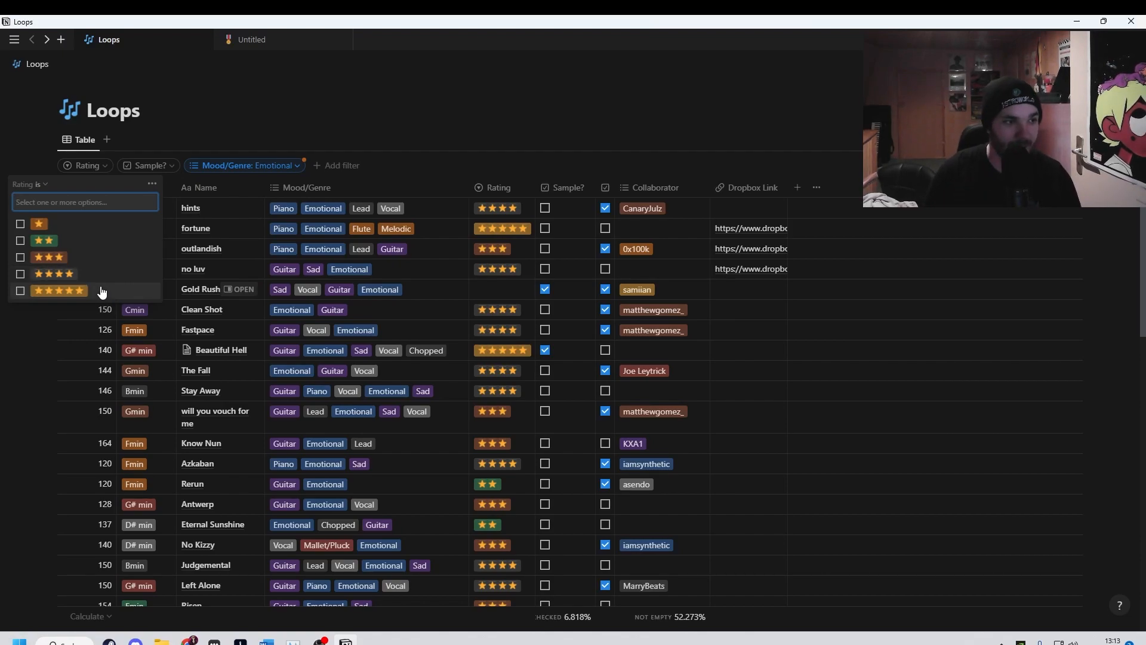
left_click(79, 290)
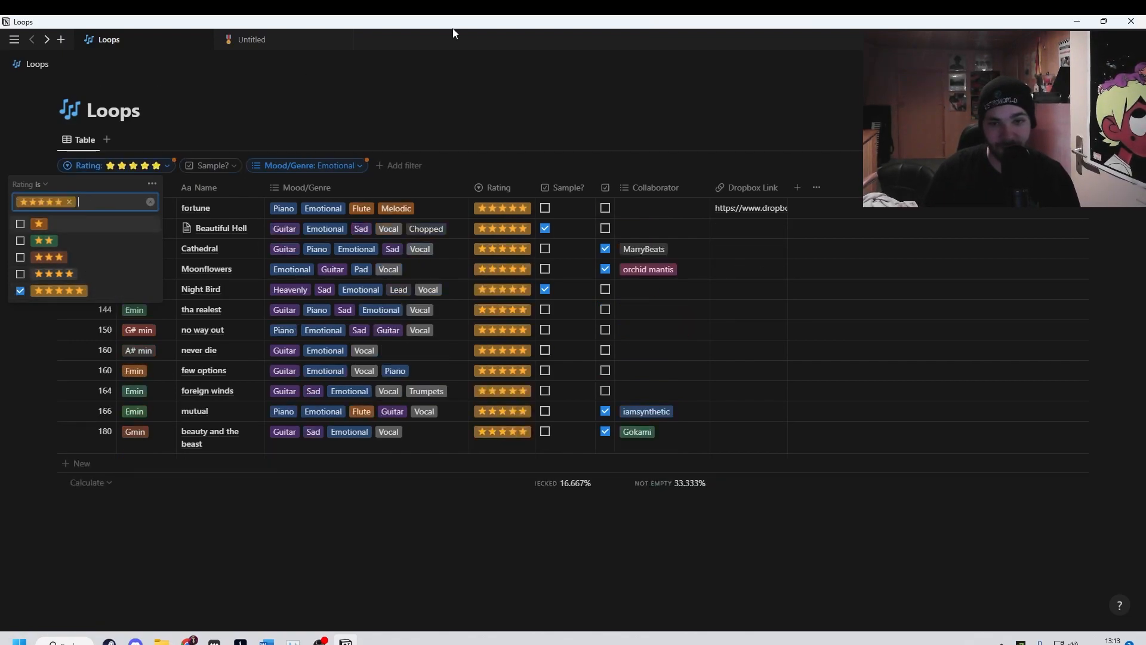
left_click(190, 150)
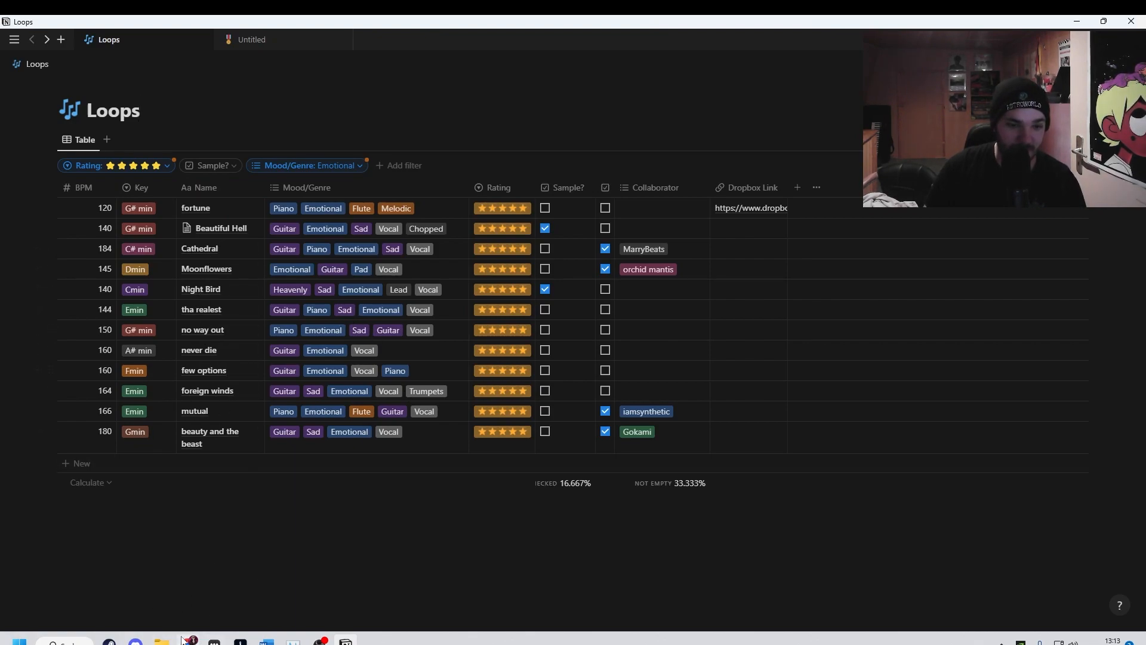
- Switch to File Explorer and search the LOOPS folder for "fortune"
left_click(161, 641)
type("fortune")
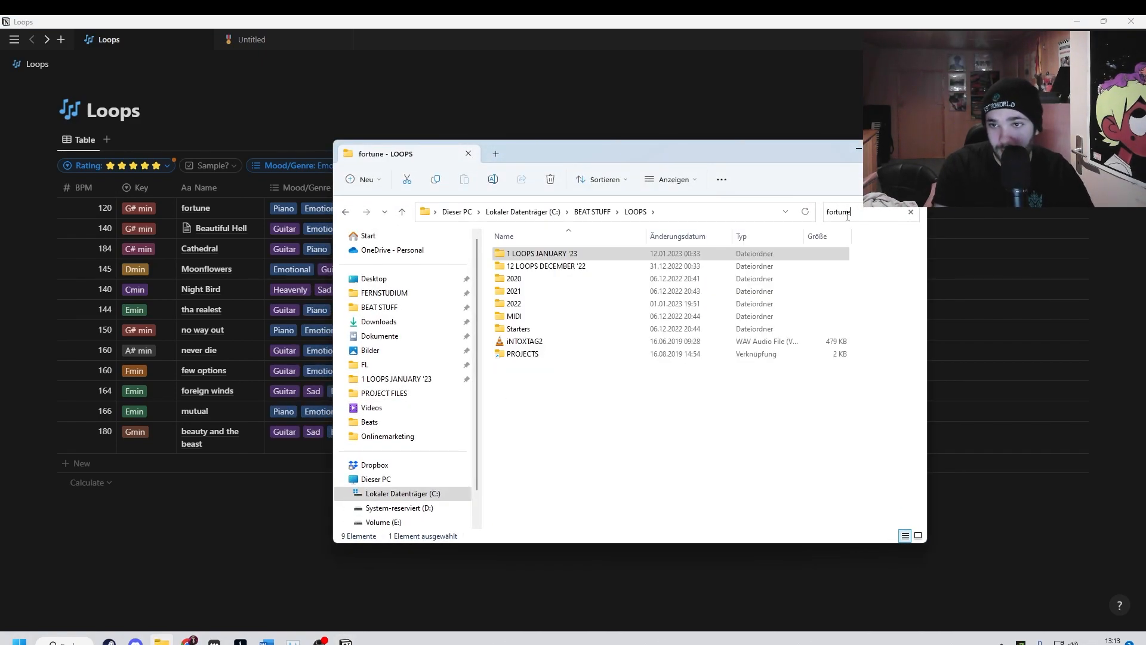
key("Return")
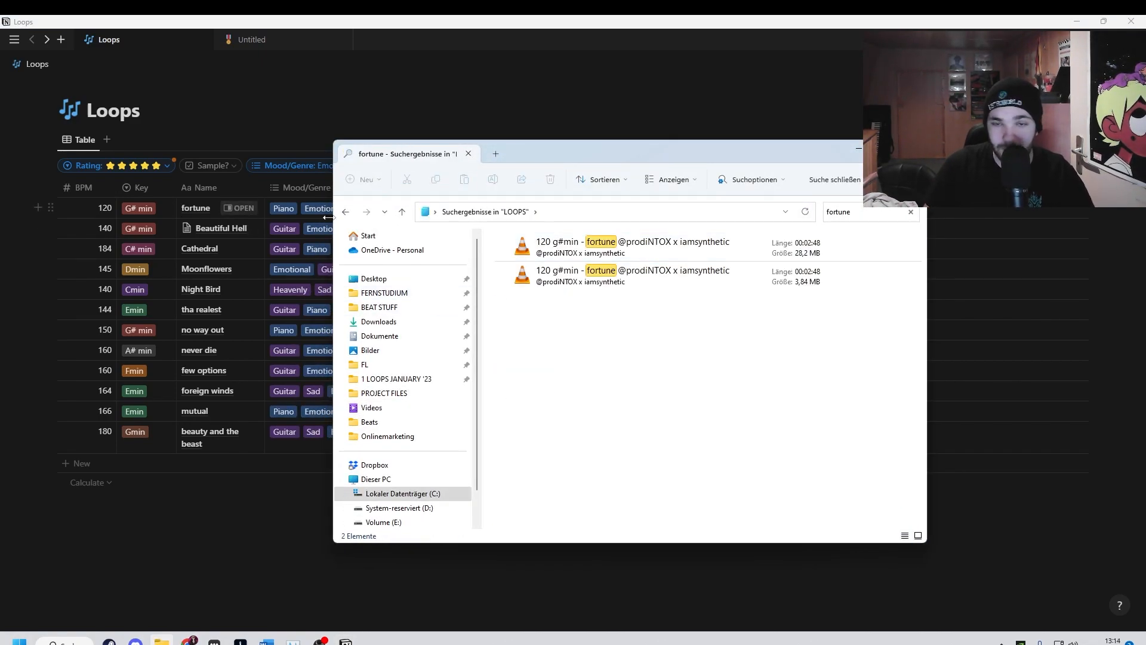
- Play the 3.84 MB "fortune" audio file, close the media player and minimize the File Explorer window
double_click(635, 282)
left_click_drag(1013, 21, 485, 200)
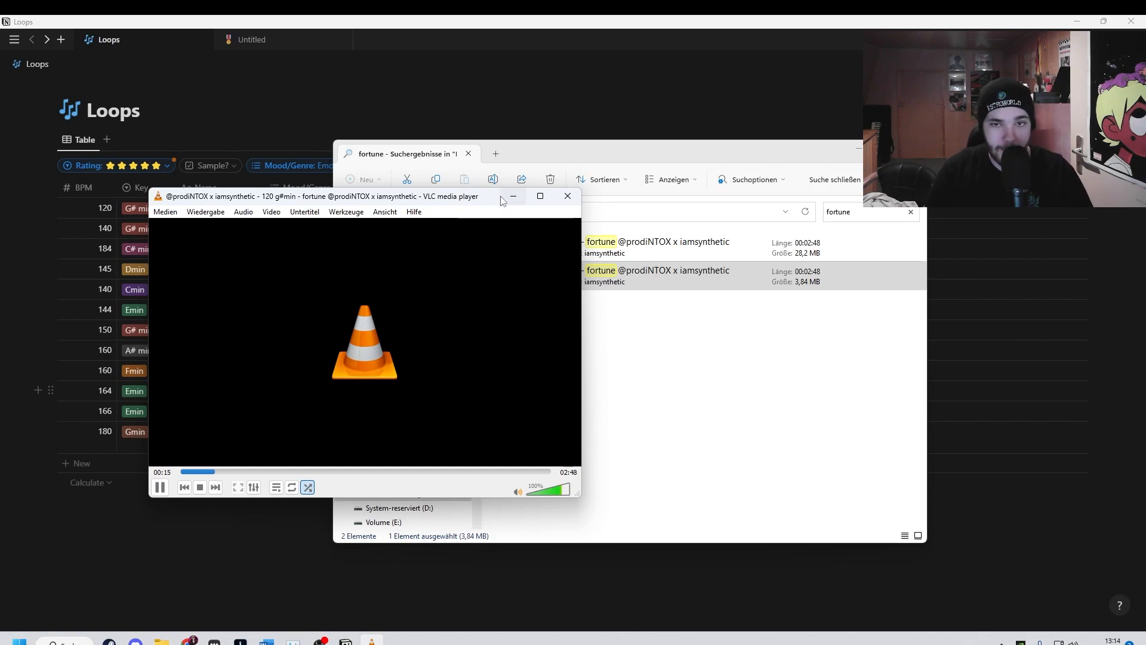
left_click_drag(493, 204, 468, 208)
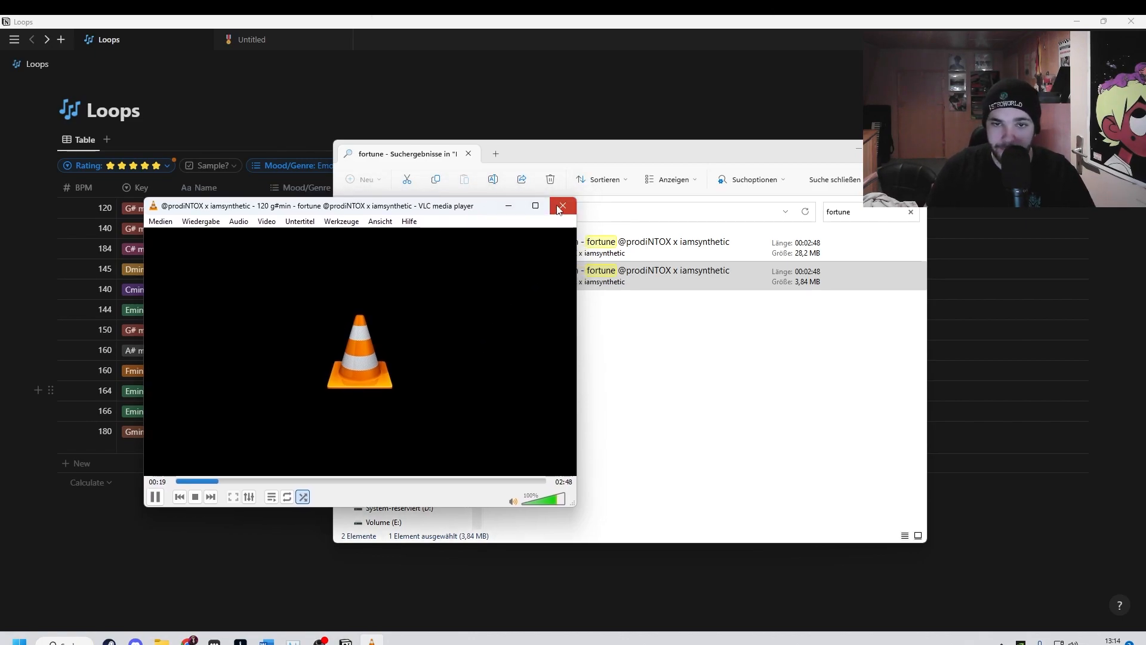
left_click(563, 206)
left_click(858, 149)
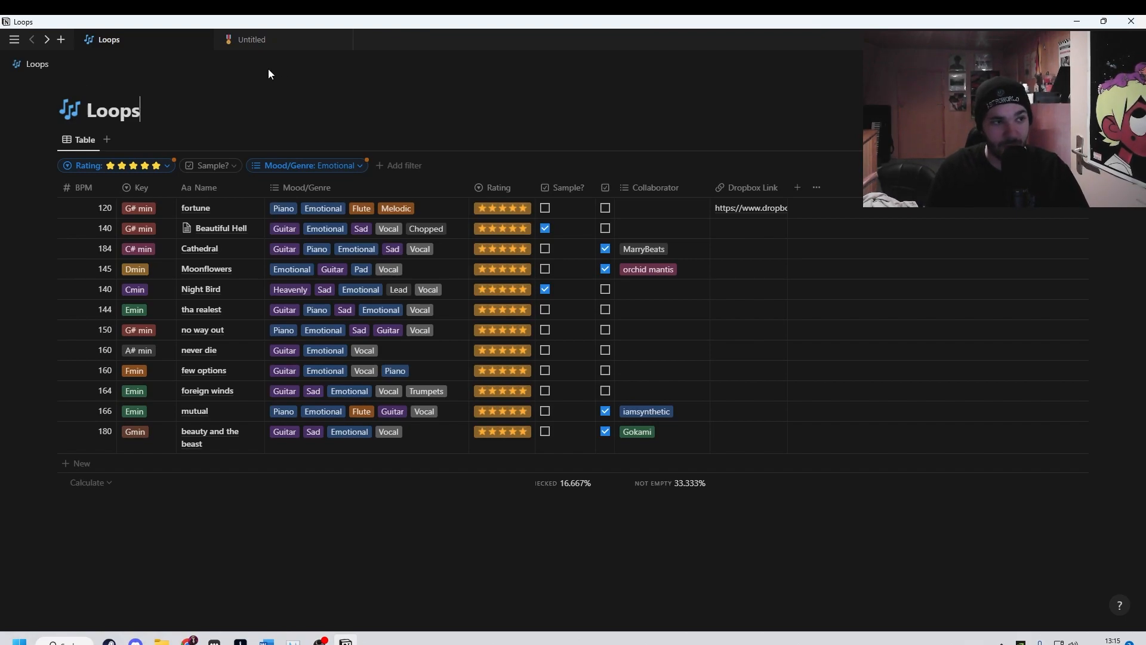
- Start the untitled page as an empty page with icon and set it to full width
left_click(305, 42)
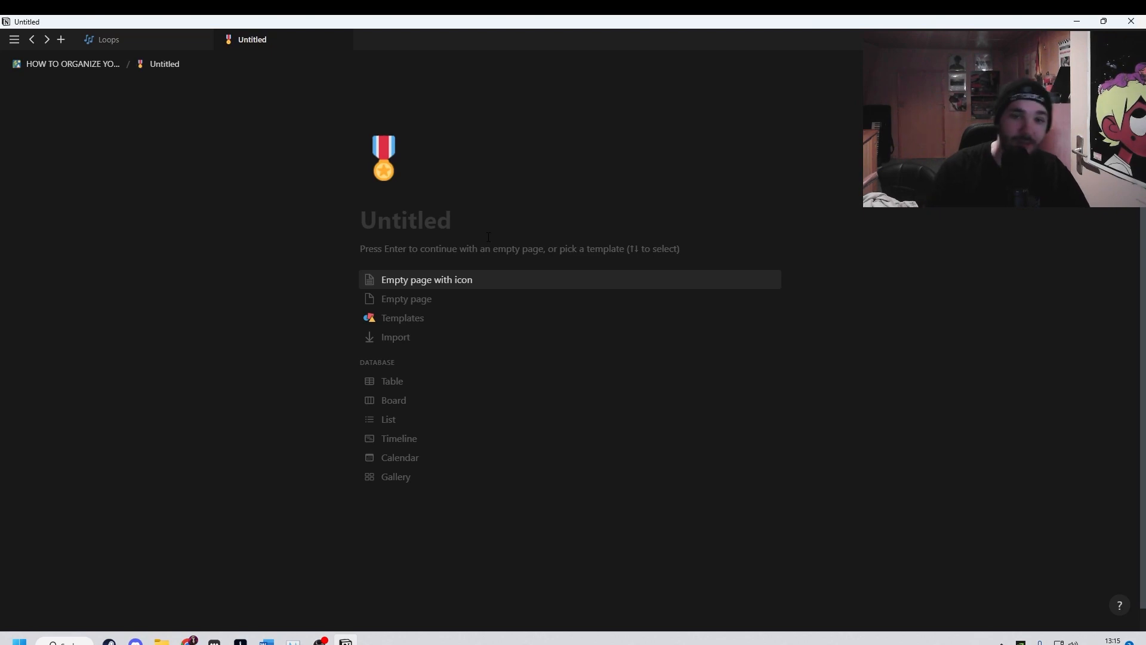
left_click(481, 283)
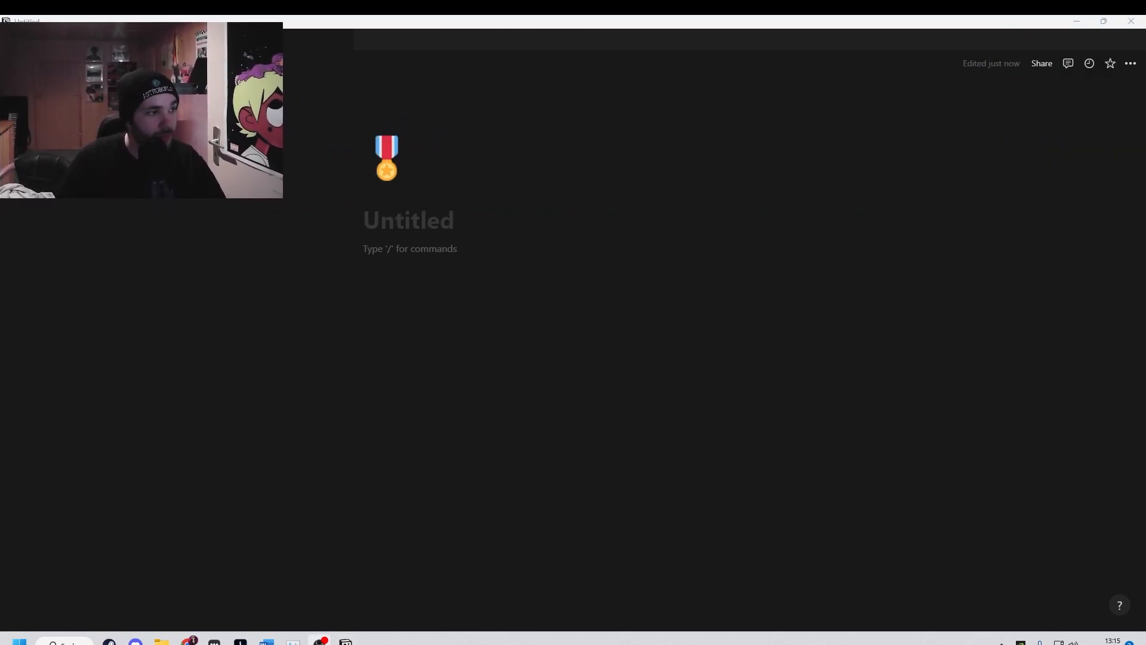
left_click(1132, 65)
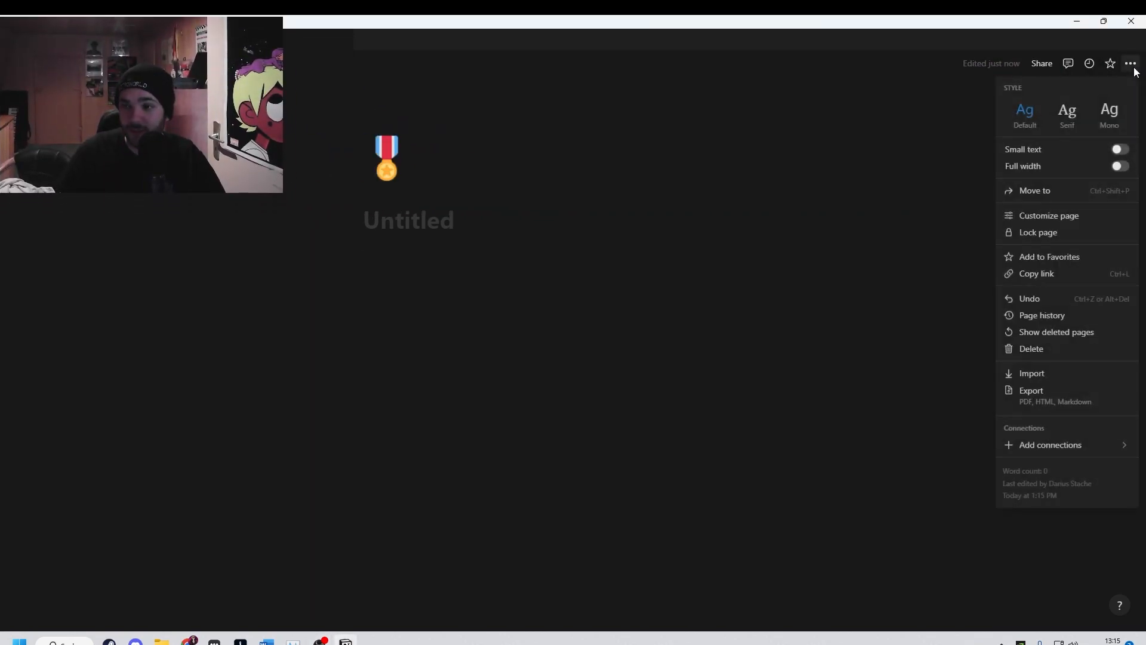
left_click(1084, 307)
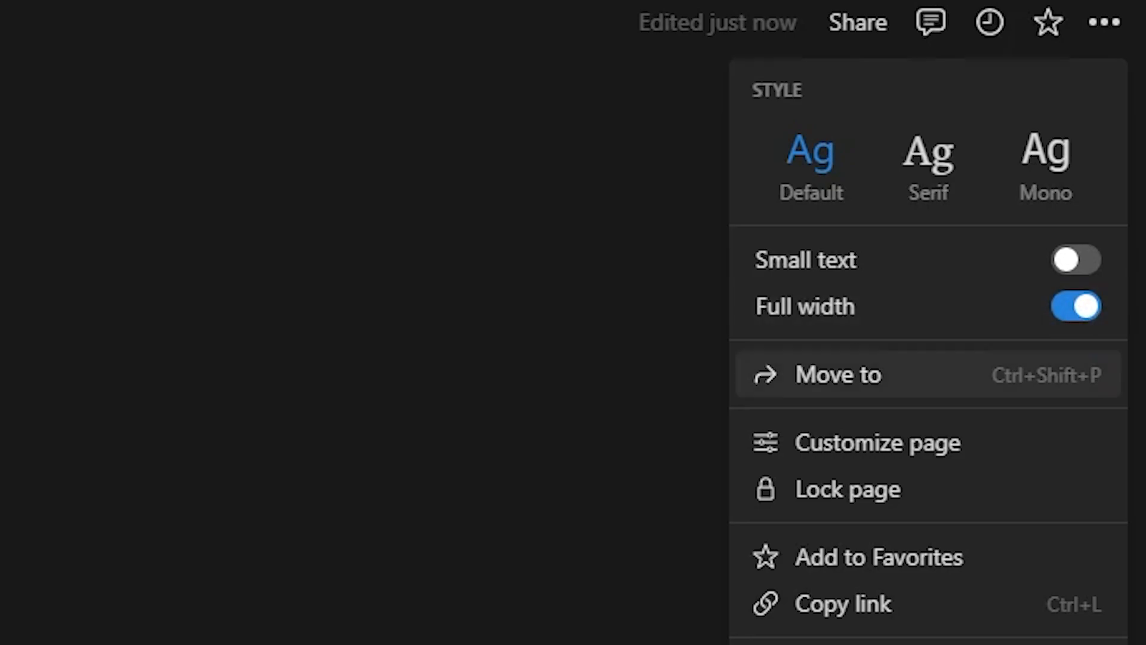
key("Escape")
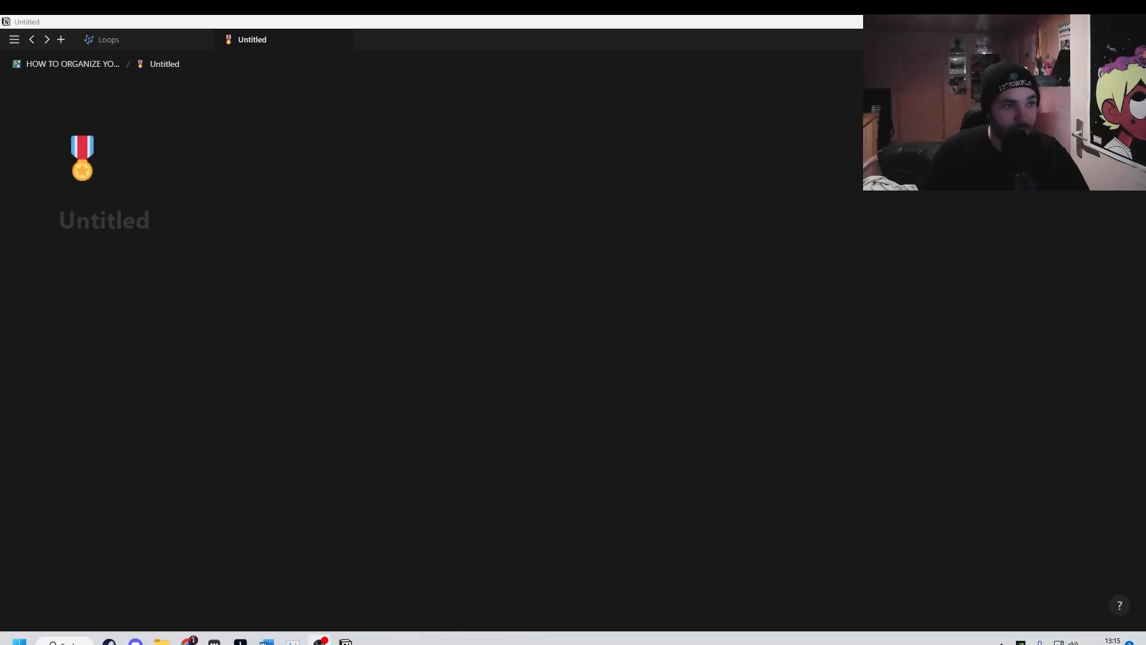
- Title the new page "beats" and start an empty line below the title
left_click(186, 261)
left_click(148, 230)
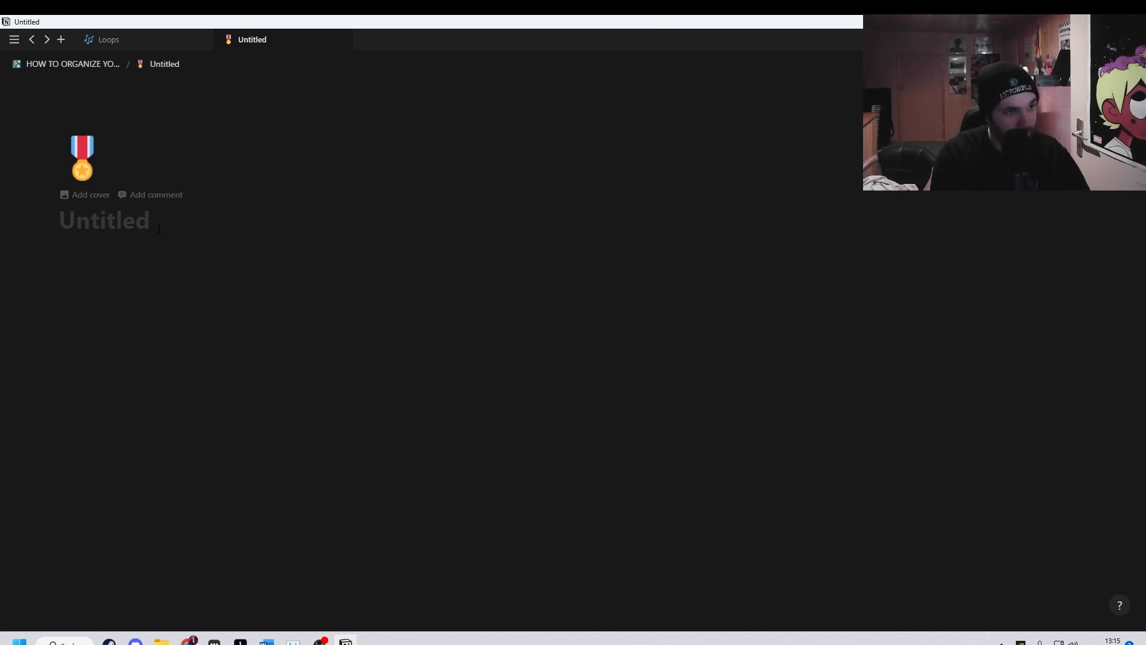
type("beats")
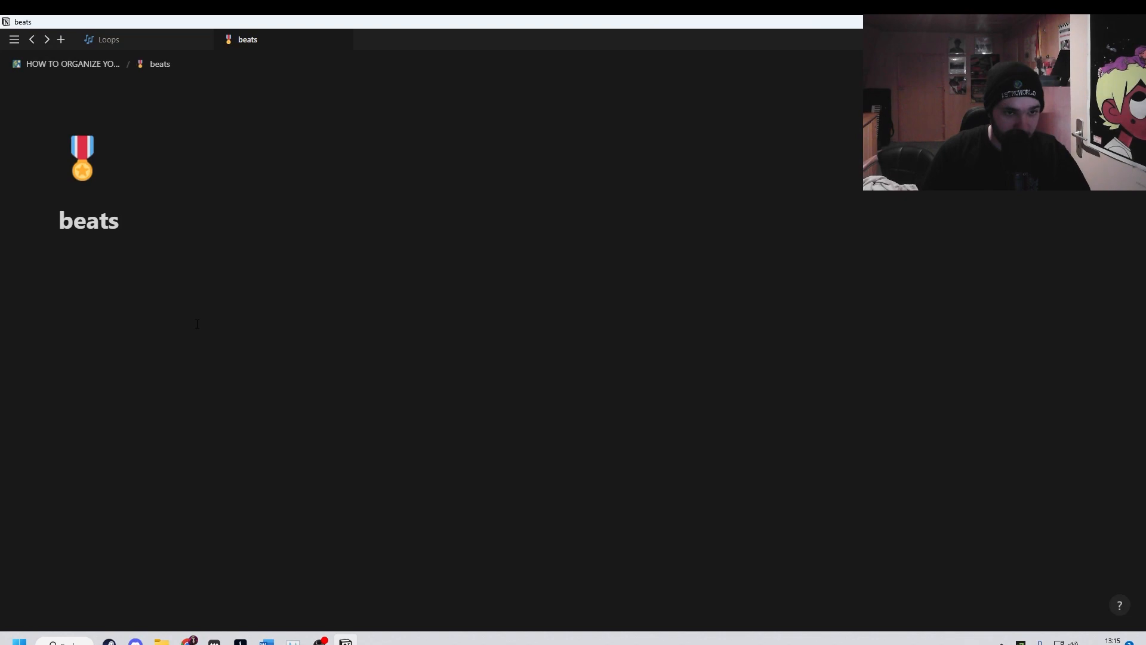
key("Return")
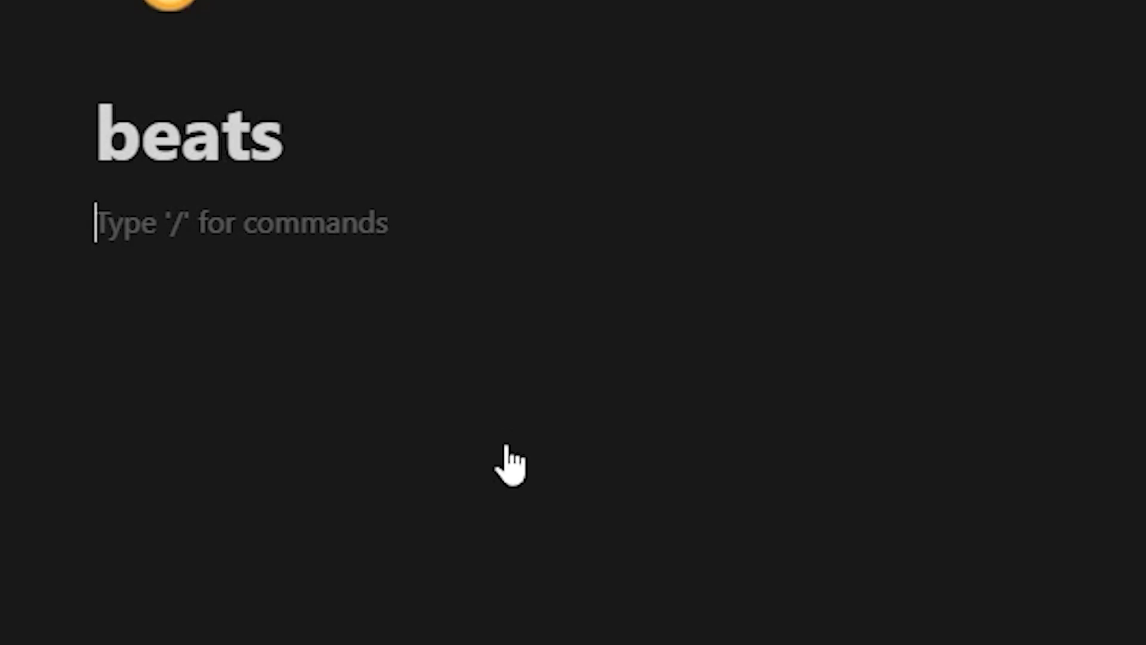
- Insert an inline database below the "beats" title and move its Name column after Tags
type("/")
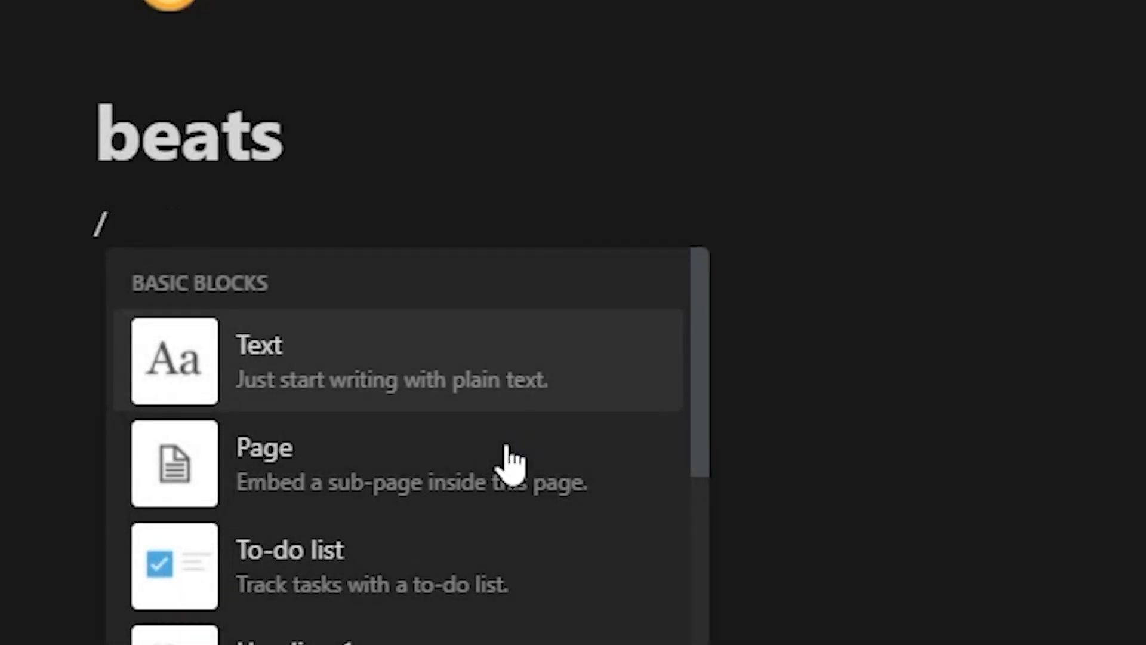
type("da")
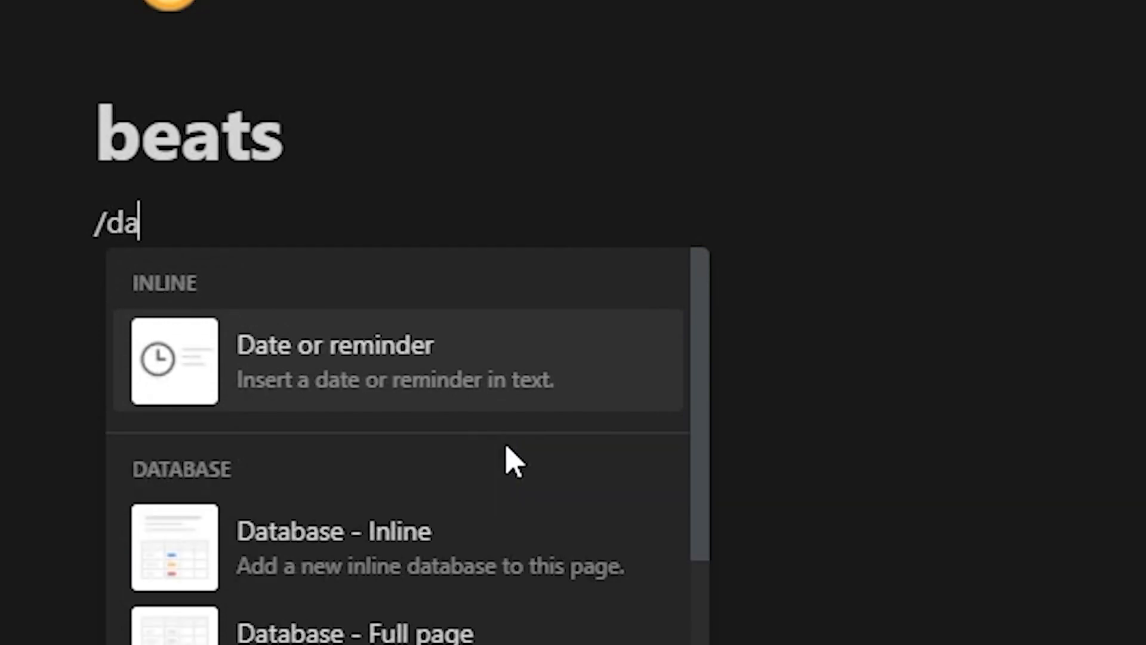
type("tabase")
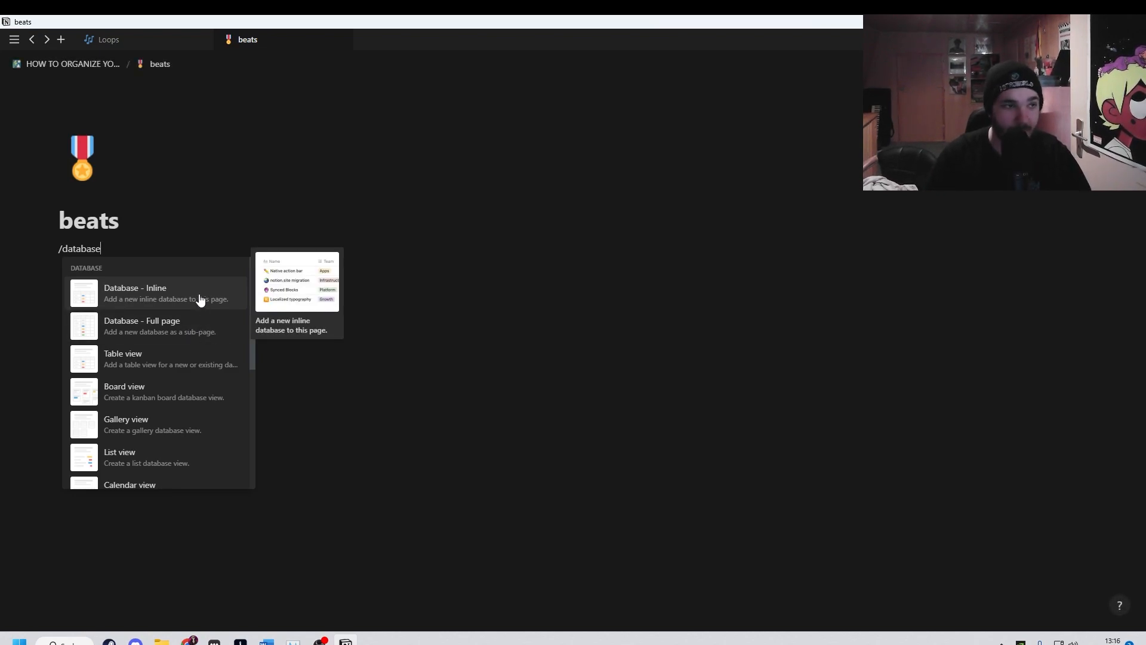
left_click(200, 299)
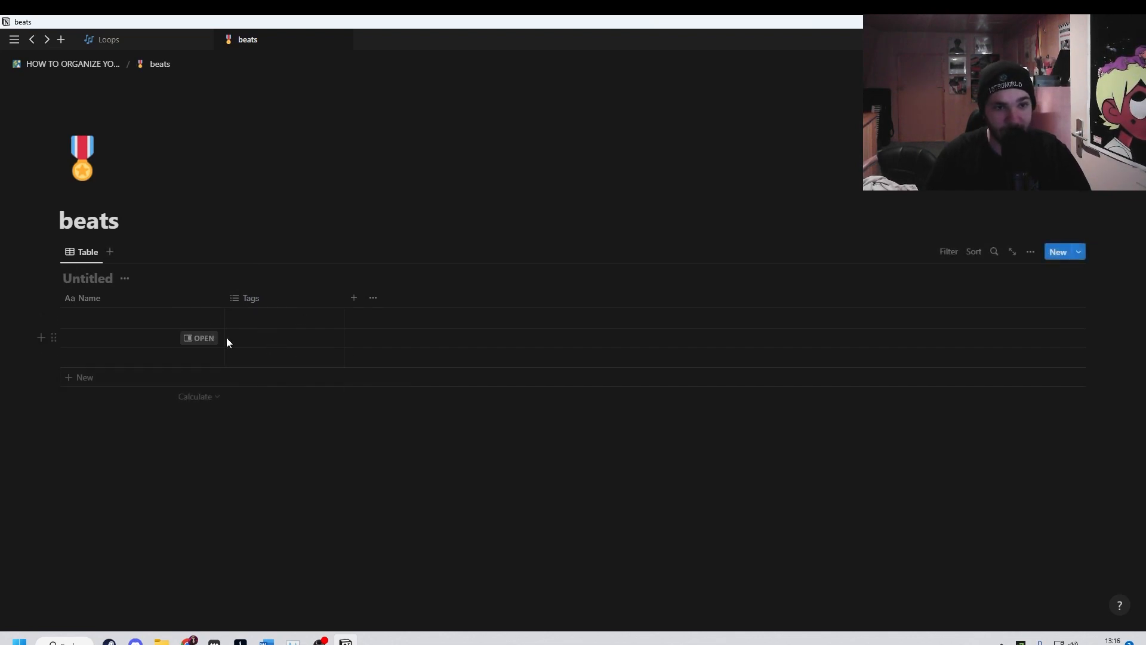
left_click_drag(131, 299, 263, 300)
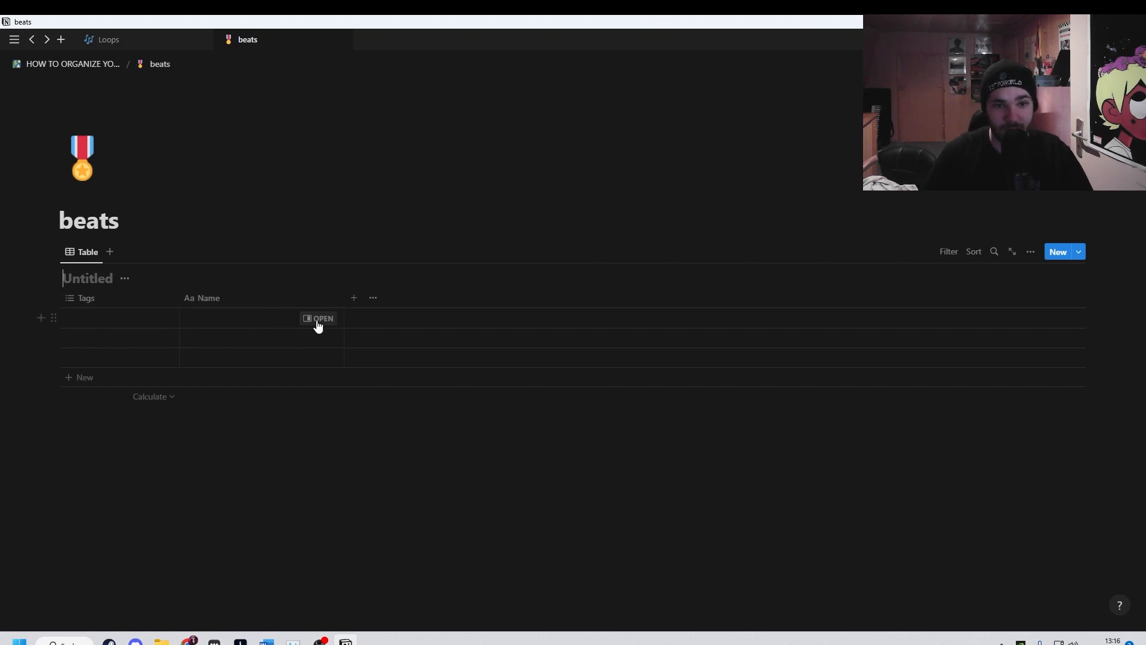
- Add a Number property to the table, make it the first column and name it BPM
left_click(354, 297)
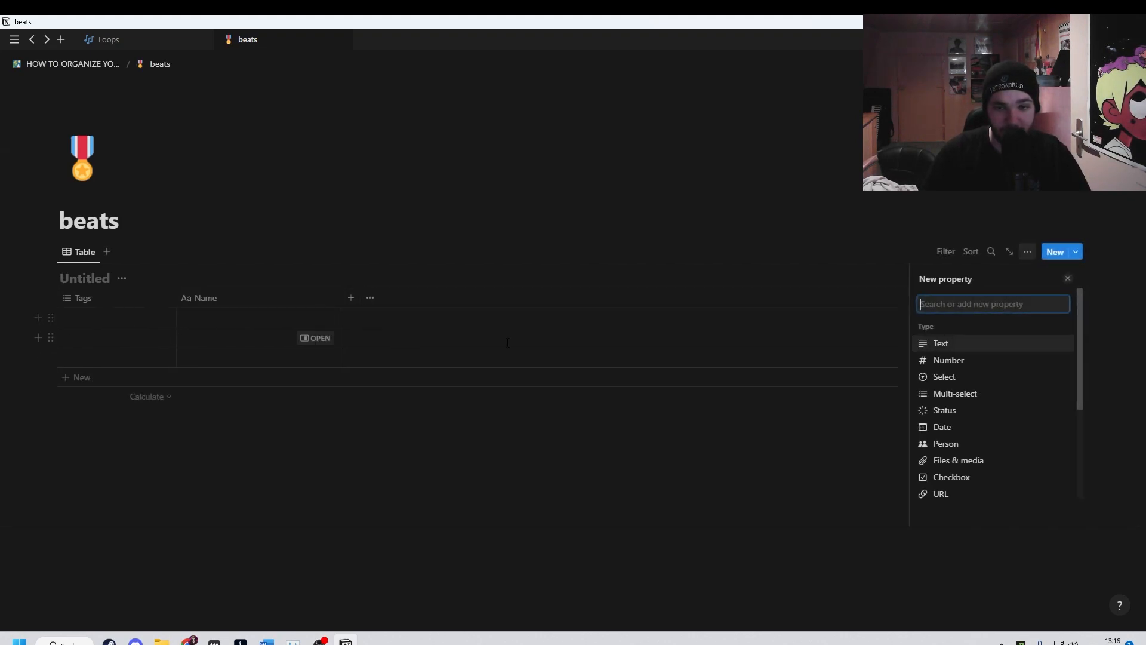
left_click(929, 358)
left_click_drag(370, 302, 144, 320)
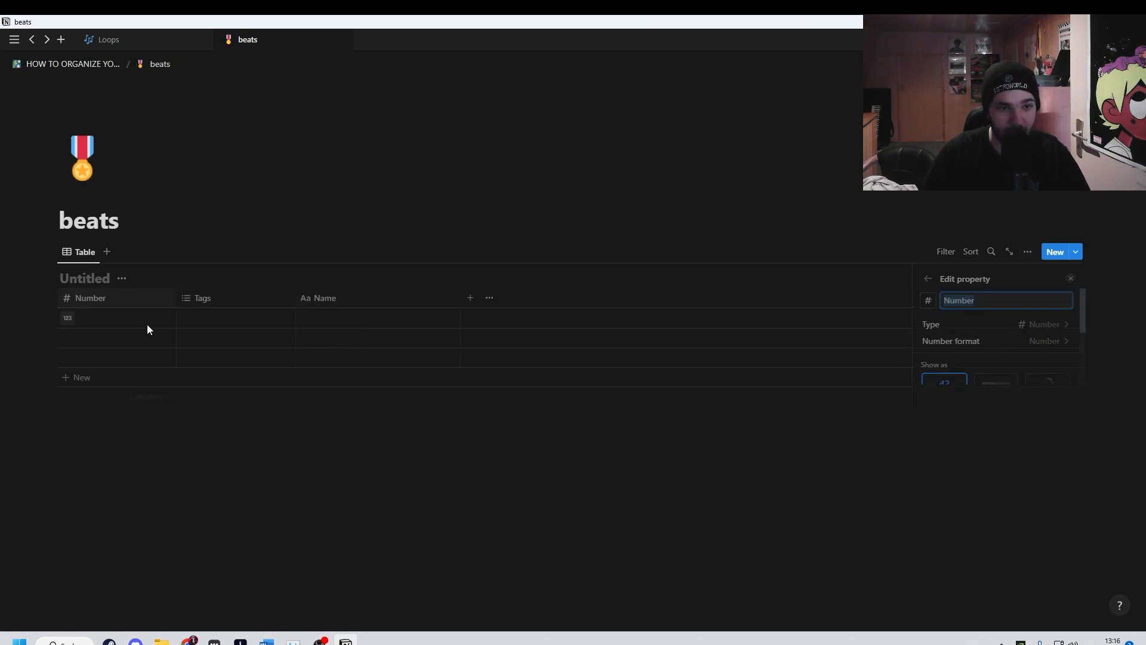
left_click(117, 304)
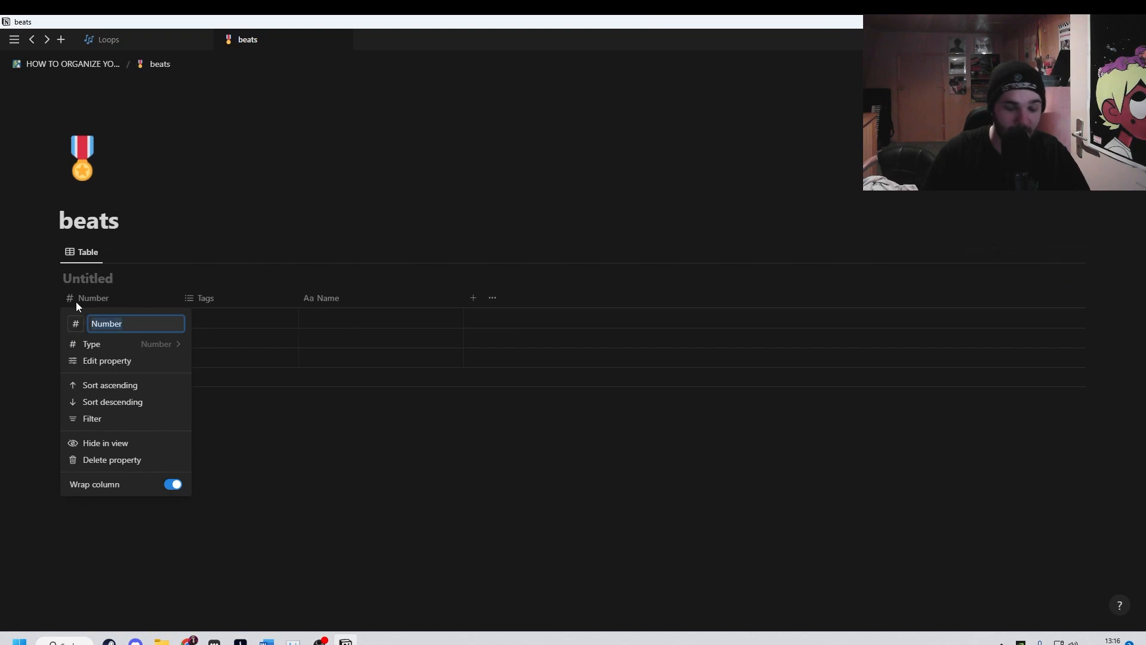
type("BPM")
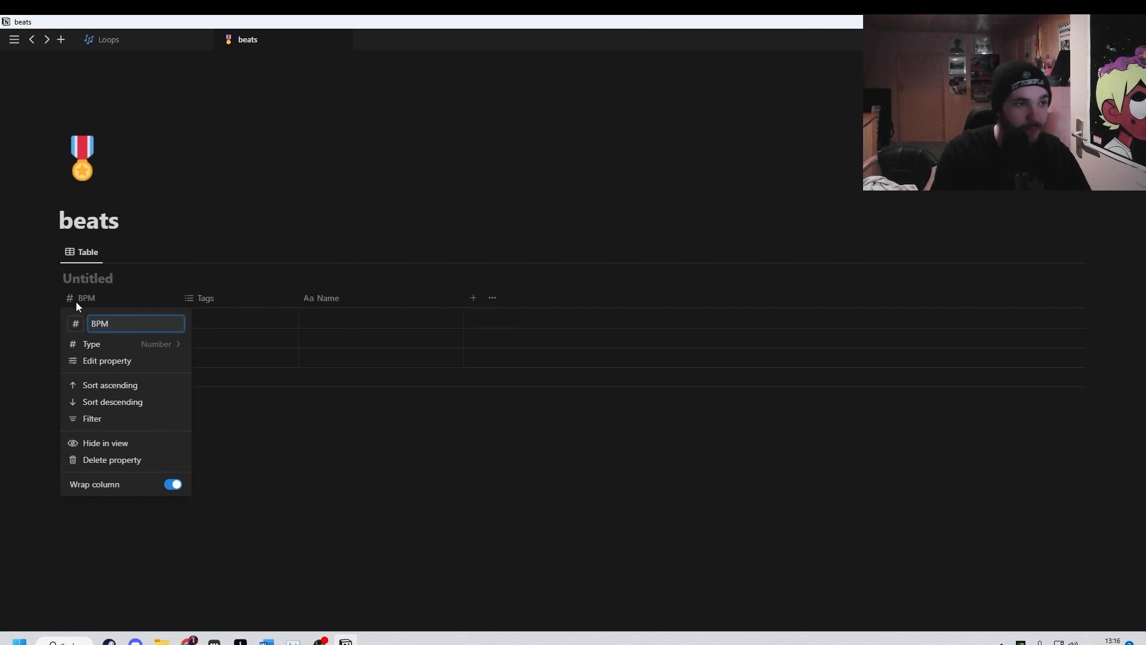
- Add a Select property to the table, place it between BPM and Tags and name it Key
left_click(471, 298)
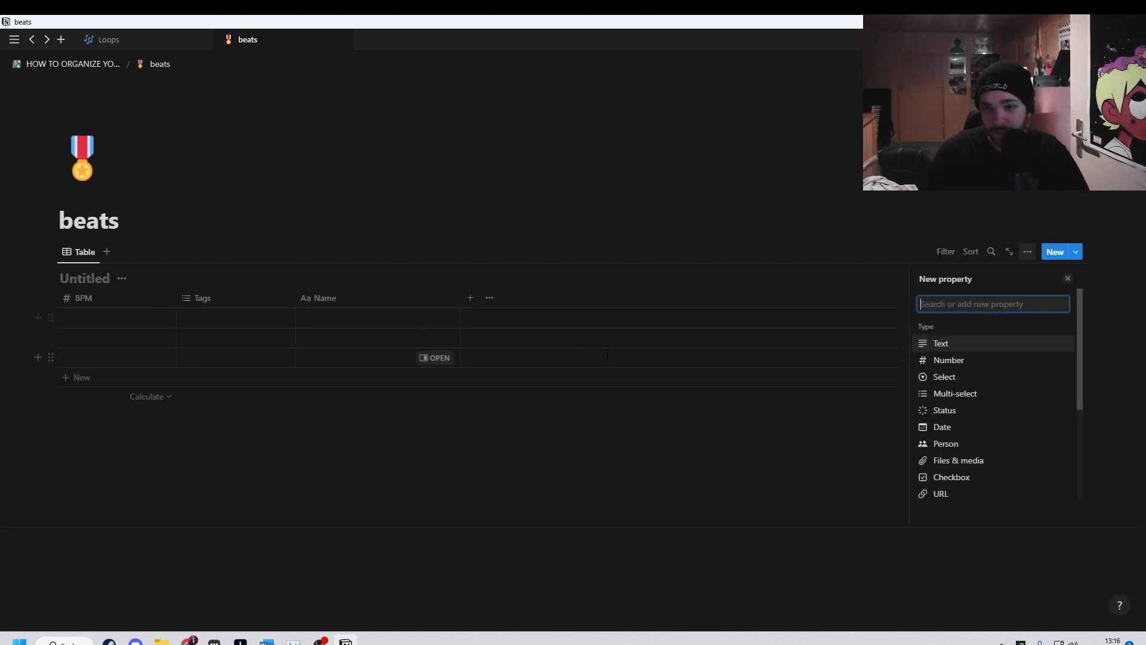
left_click(966, 386)
left_click_drag(503, 299, 243, 306)
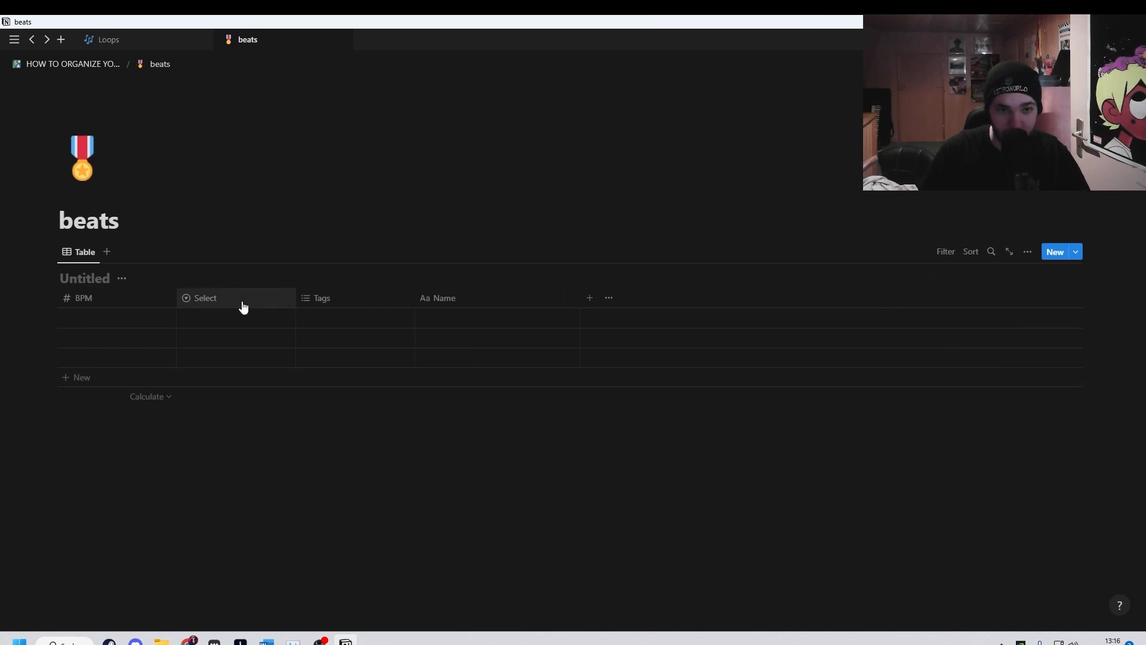
left_click(243, 305)
key("BackSpace")
key("BackSpace")
key("BackSpace")
key("BackSpace")
key("BackSpace")
key("BackSpace")
type("Key")
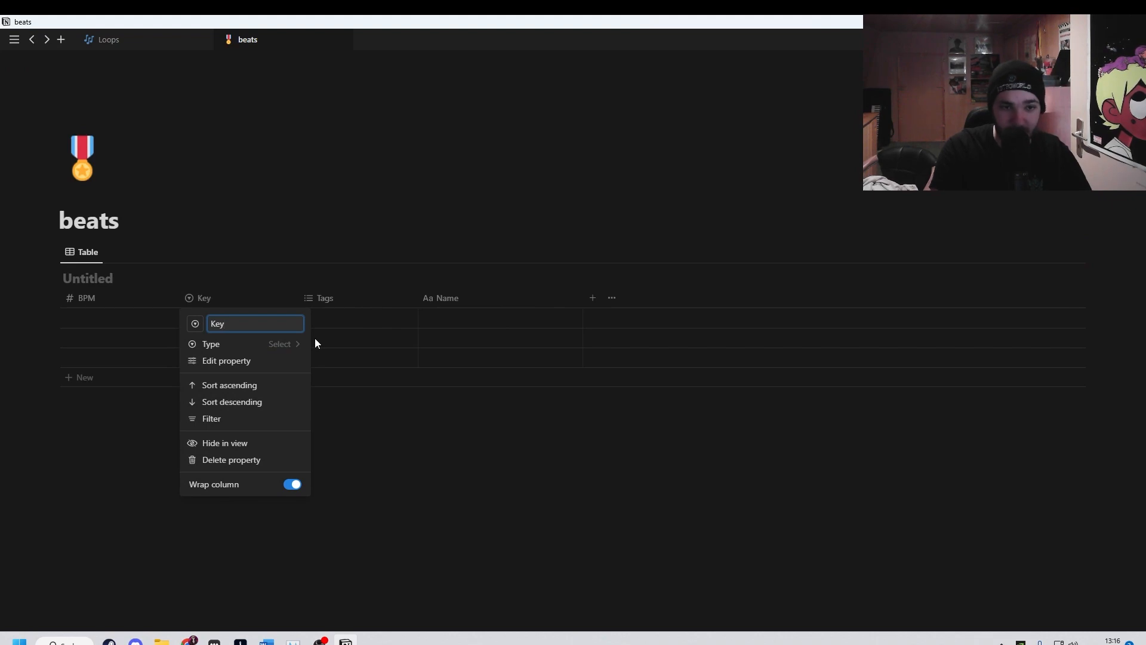
- Create the Key options Gmin and Amin in the first row and clear the cell again
left_click(325, 221)
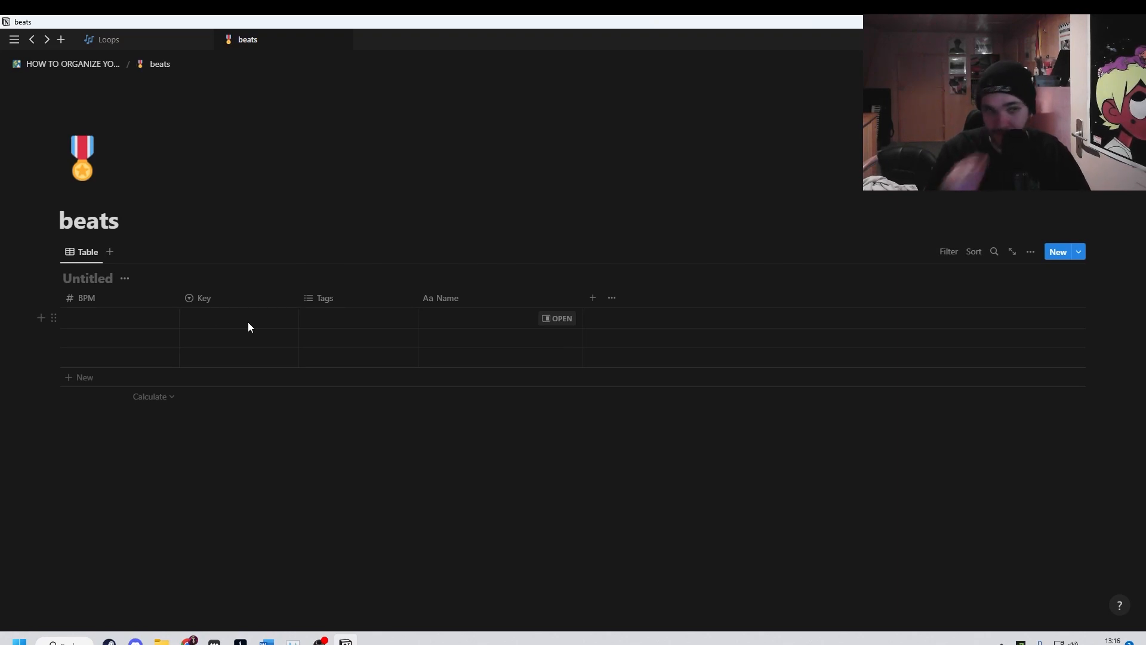
left_click(249, 323)
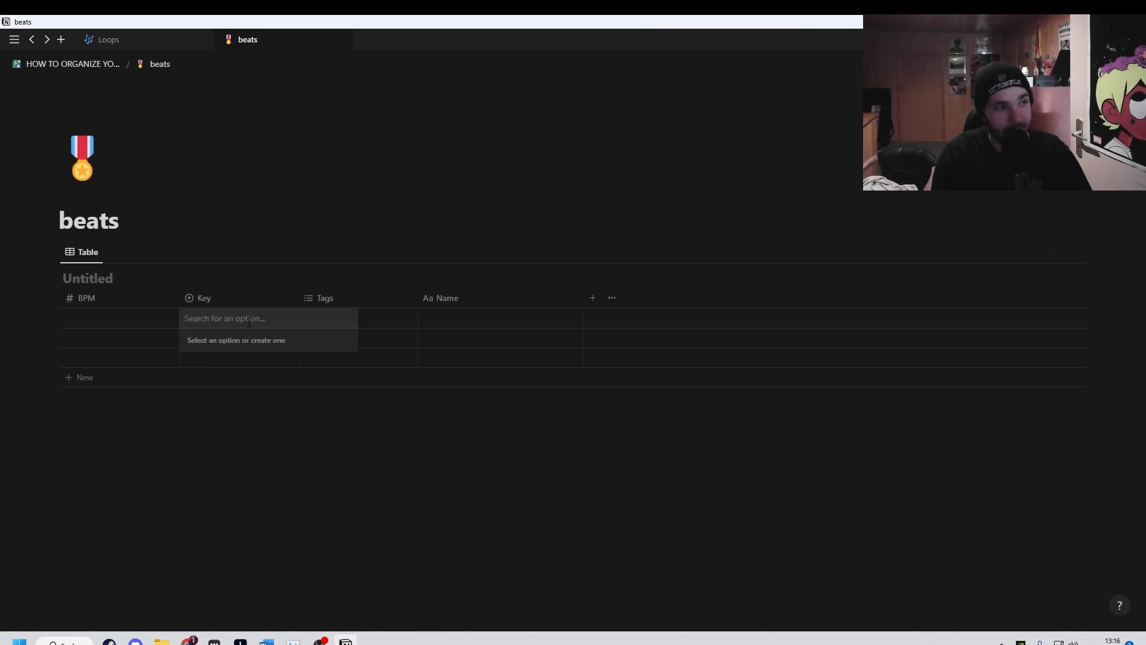
type("Gm")
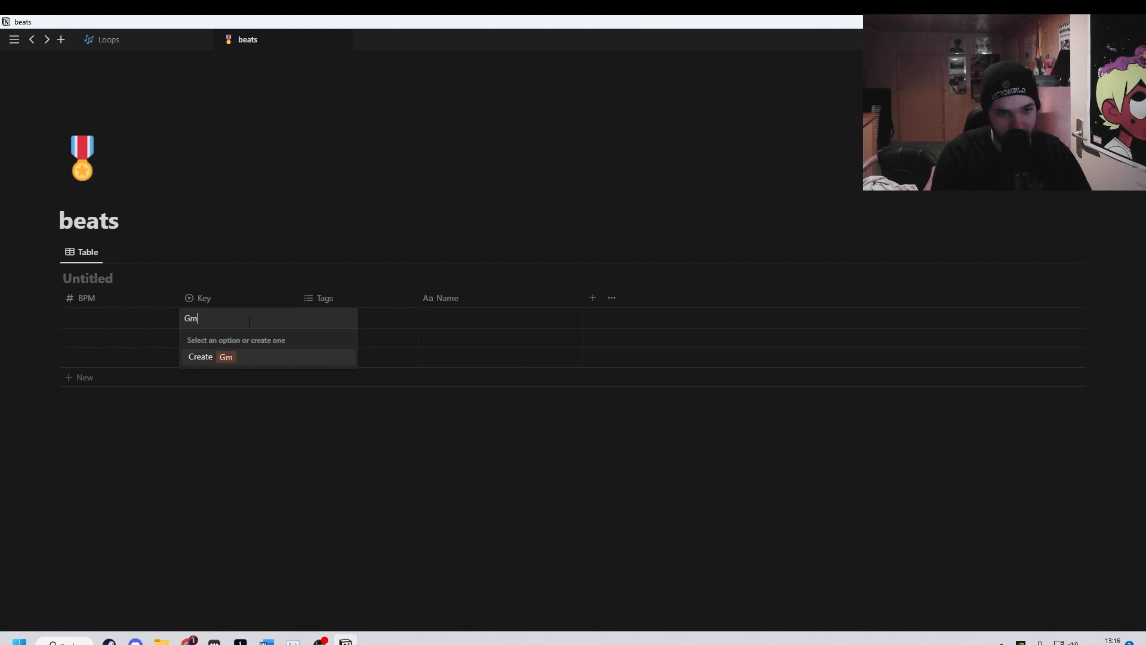
key("Return")
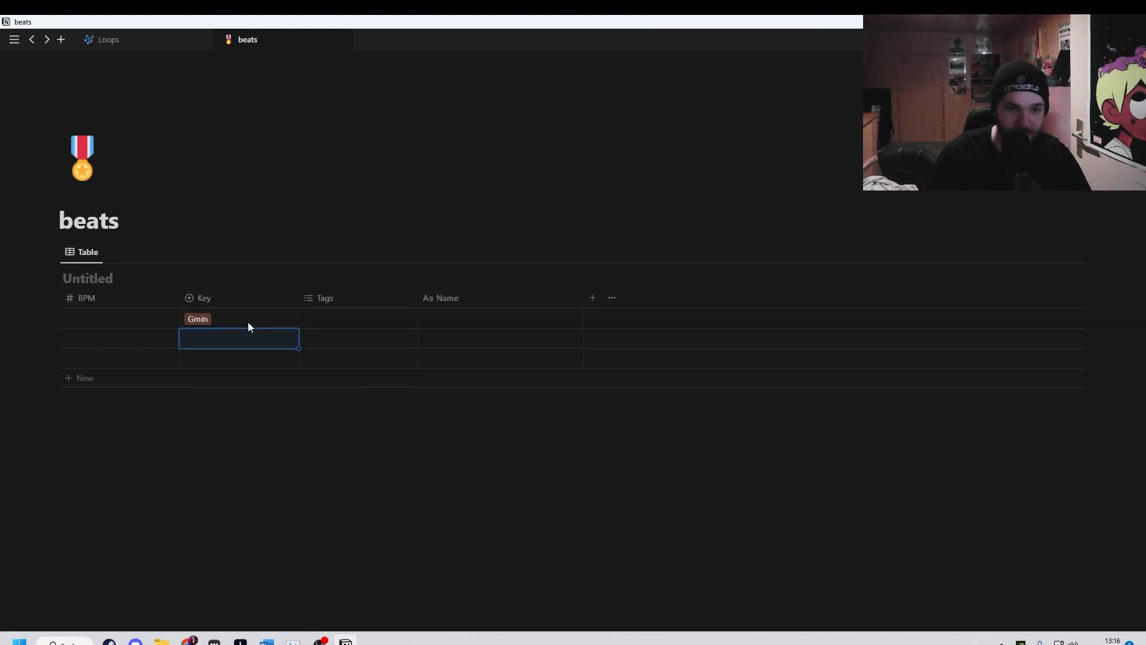
left_click(248, 323)
type("Amin")
key("Return")
left_click(249, 323)
key("BackSpace")
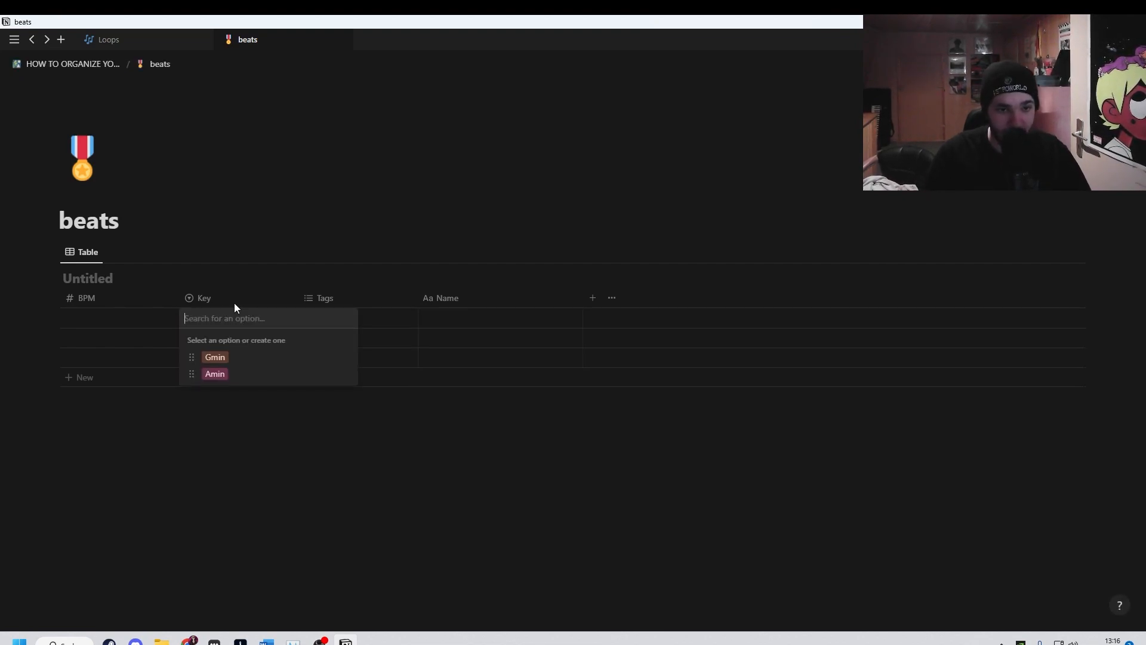
key("Escape")
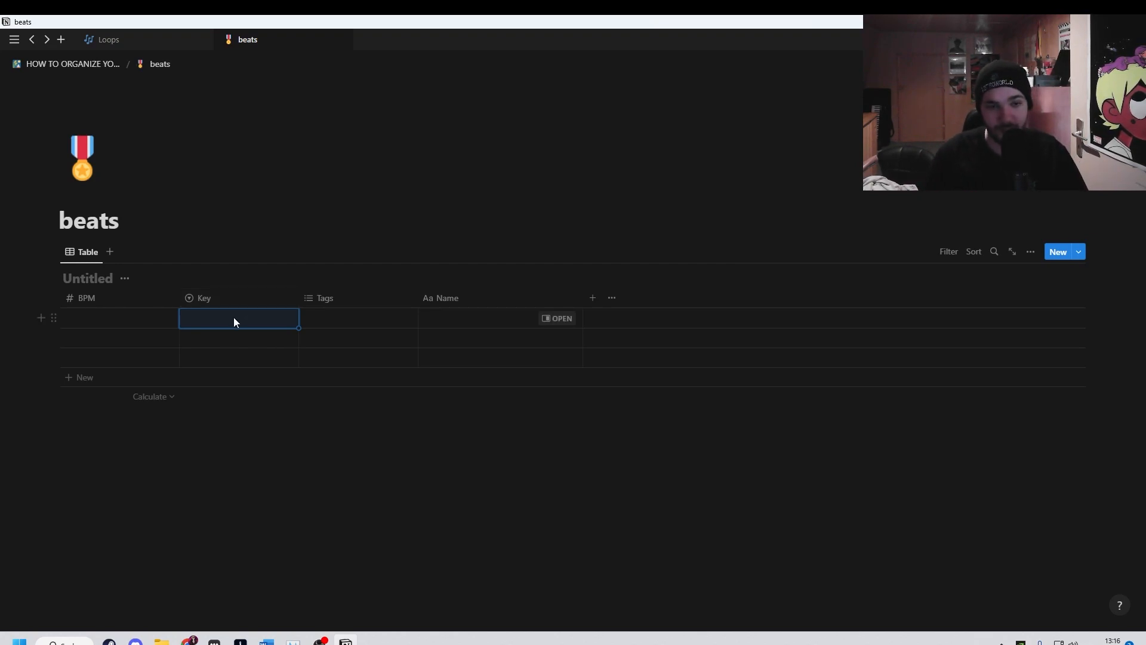
left_click(234, 318)
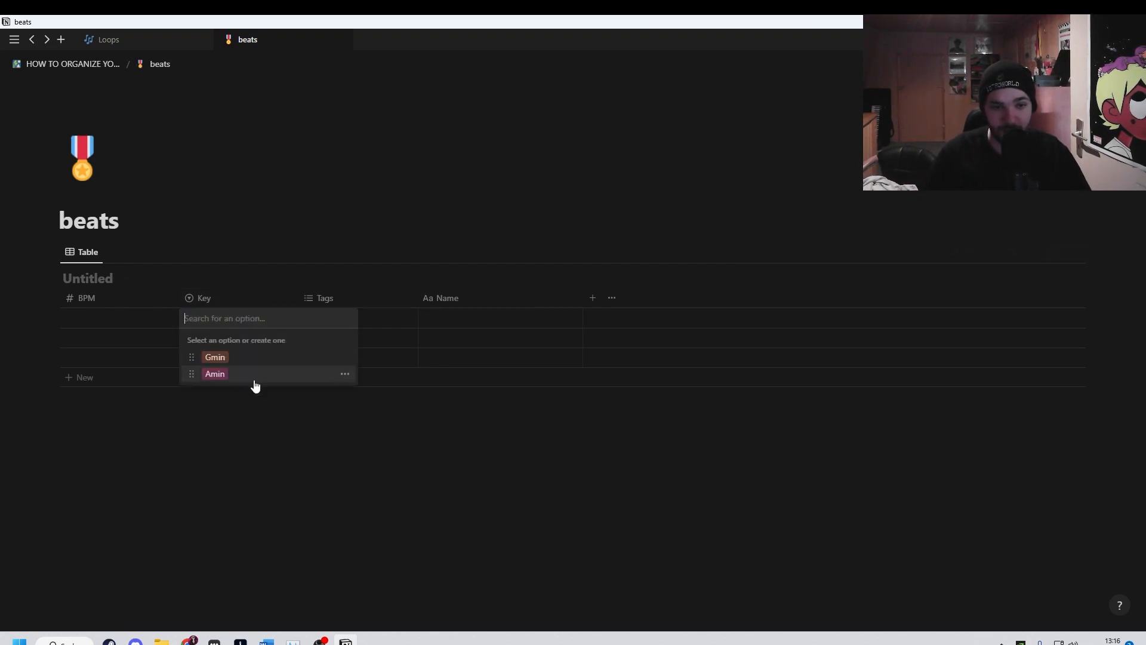
left_click(285, 195)
- Narrow the BPM, Key and Name columns and move Name between Key and Tags
left_click_drag(297, 298, 119, 299)
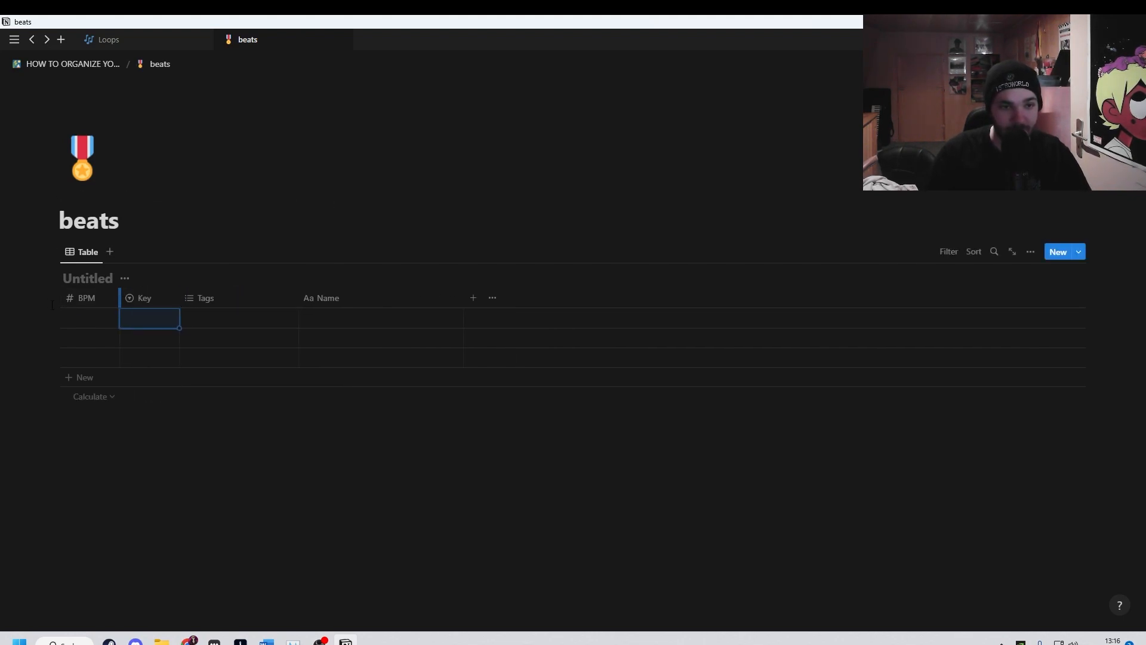
left_click(256, 263)
mouse_move(261, 301)
left_mouse_down()
mouse_move(400, 300)
mouse_move(275, 302)
left_mouse_up()
left_click_drag(343, 298, 236, 301)
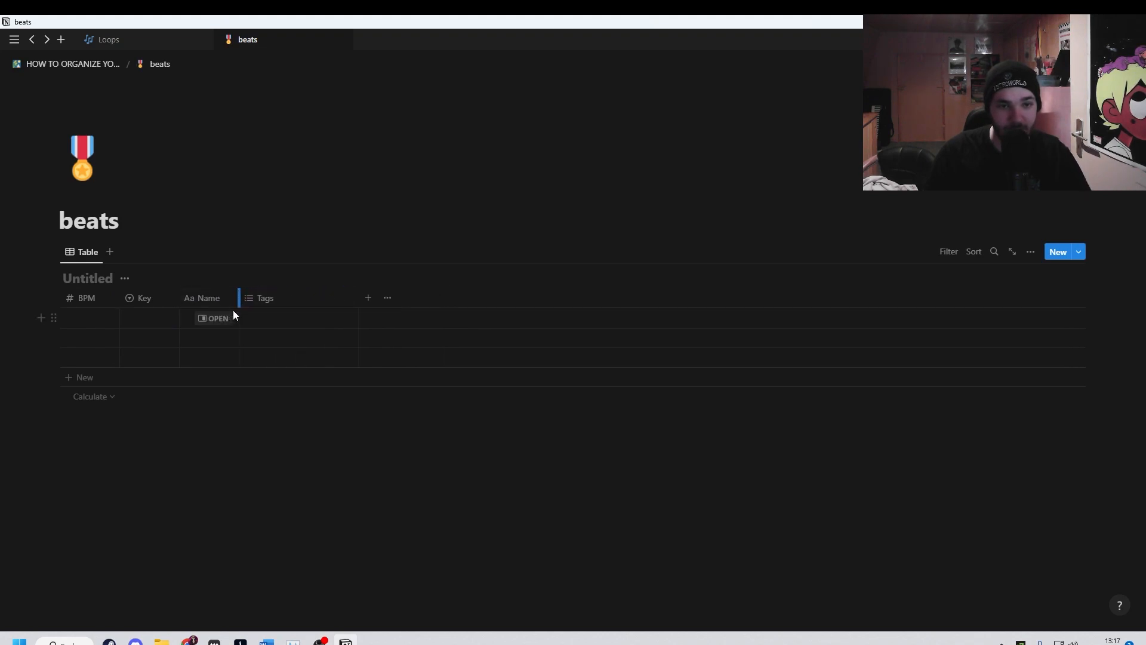
- Rename the Tags property to Vibe, keeping its Multi-select type
left_click(335, 299)
left_click_drag(332, 324, 241, 323)
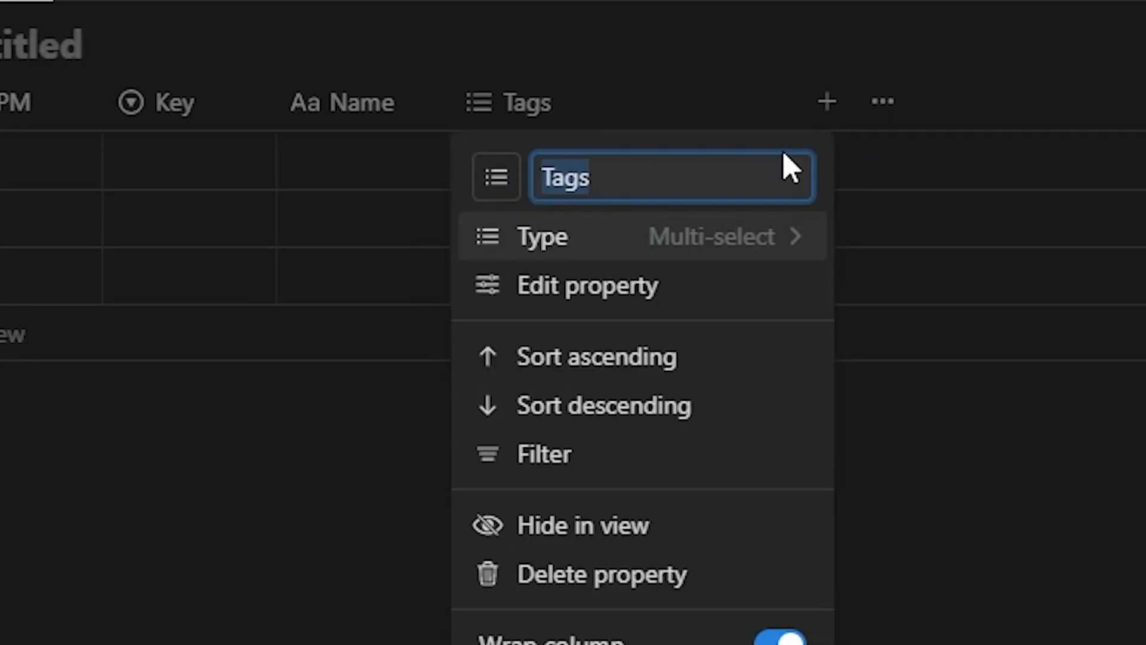
type("M")
key("BackSpace")
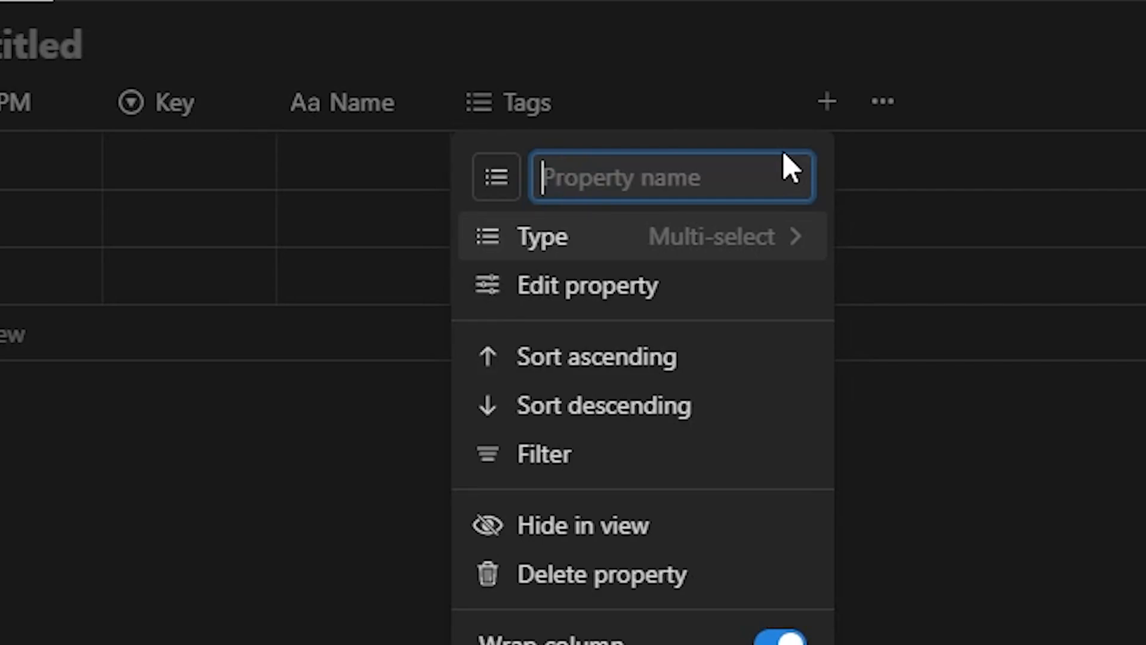
type("Vibe")
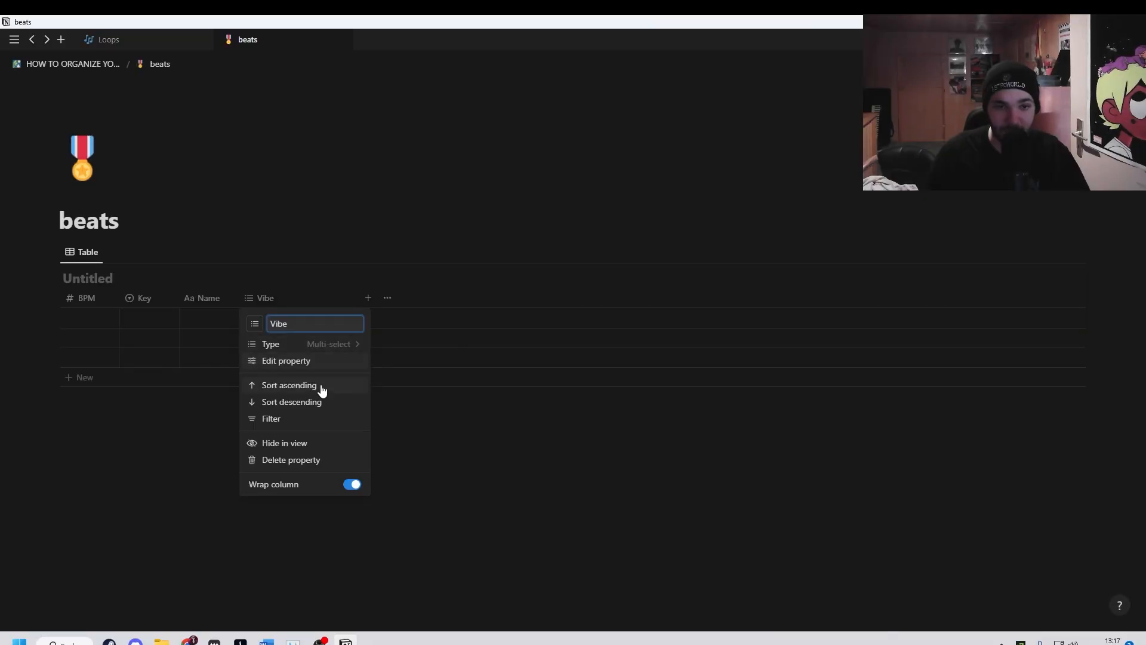
left_click(315, 345)
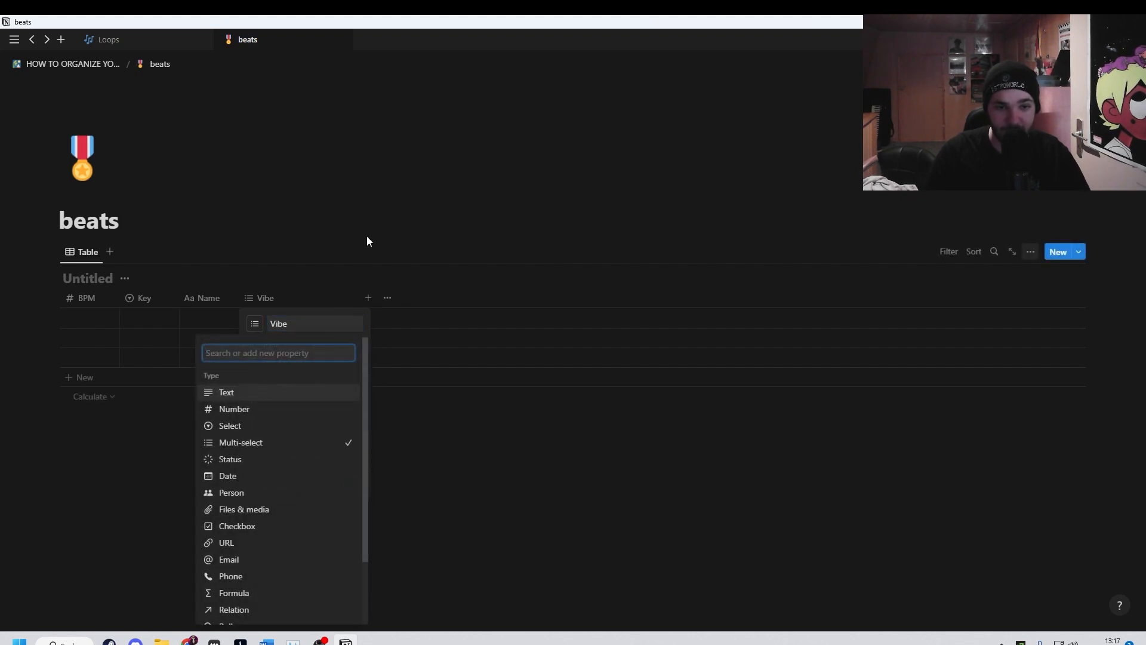
key("Escape")
key("Escape")
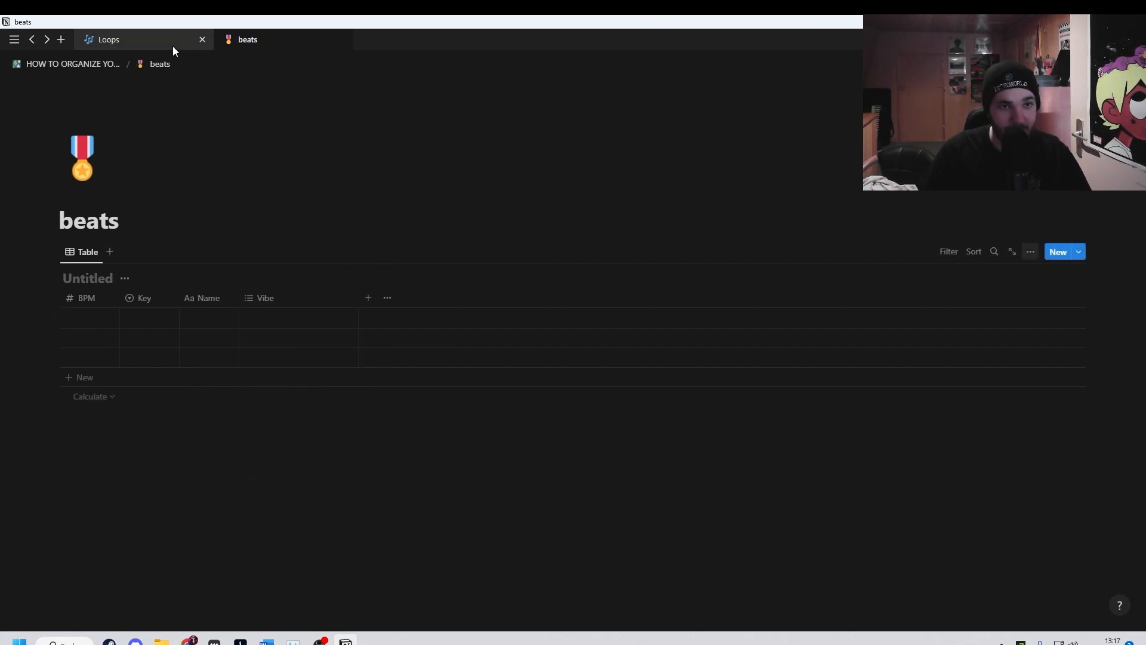
- Check the Mood/Genre tags in the Loops table and create the Vibe options Emotional, Piano and Aggressive in the first beats row
left_click(171, 39)
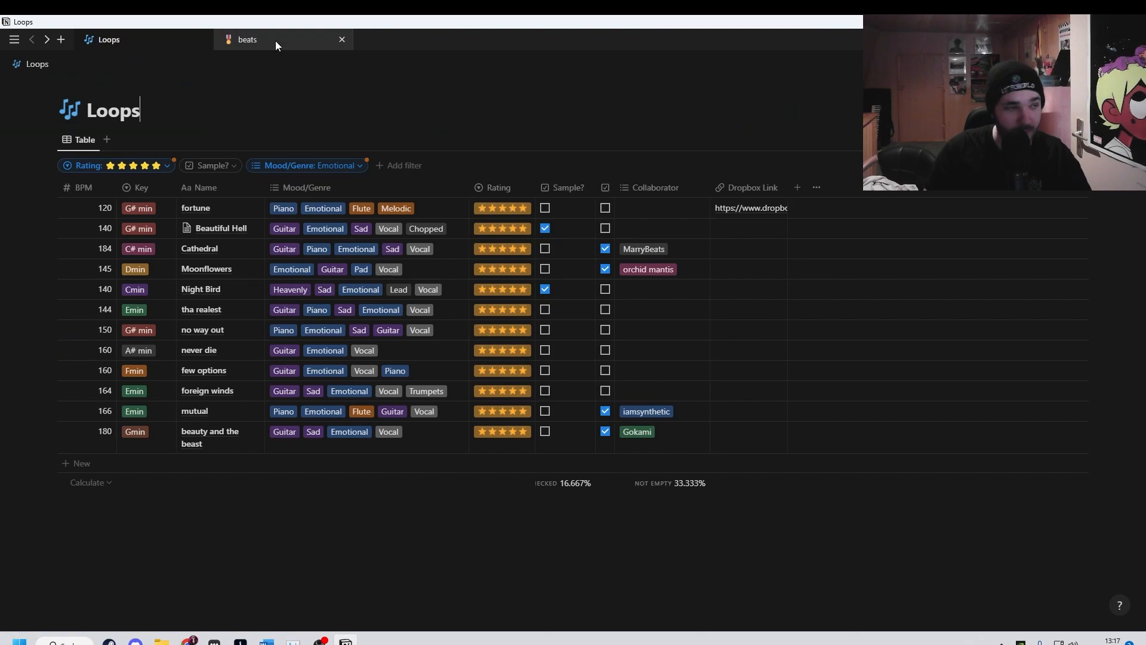
left_click(275, 42)
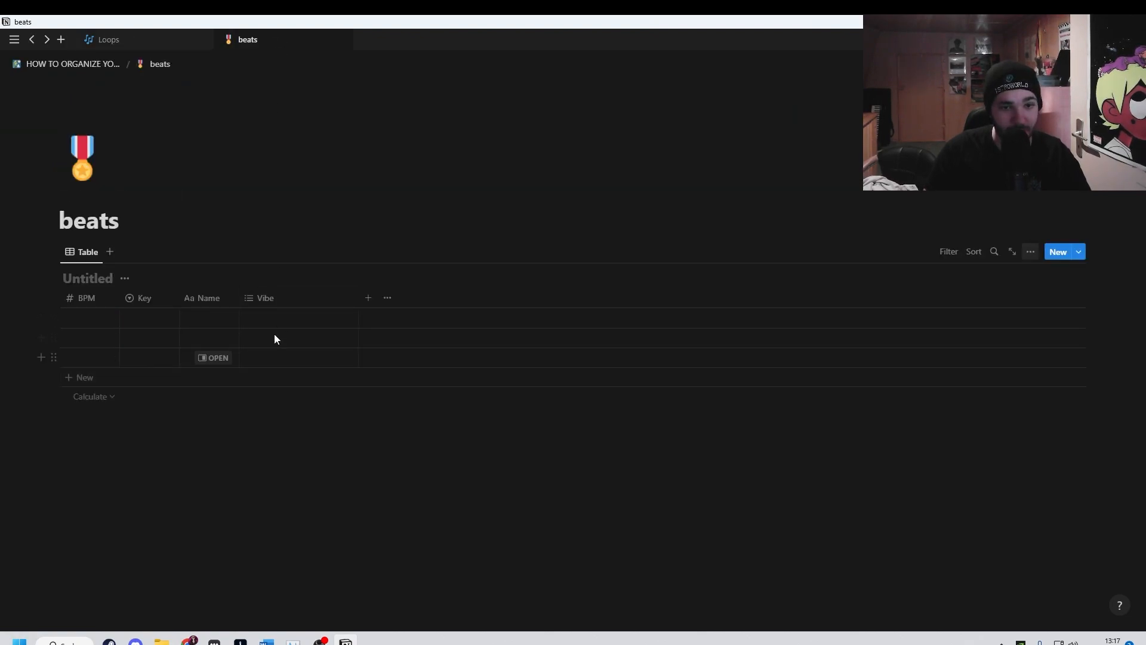
left_click(317, 319)
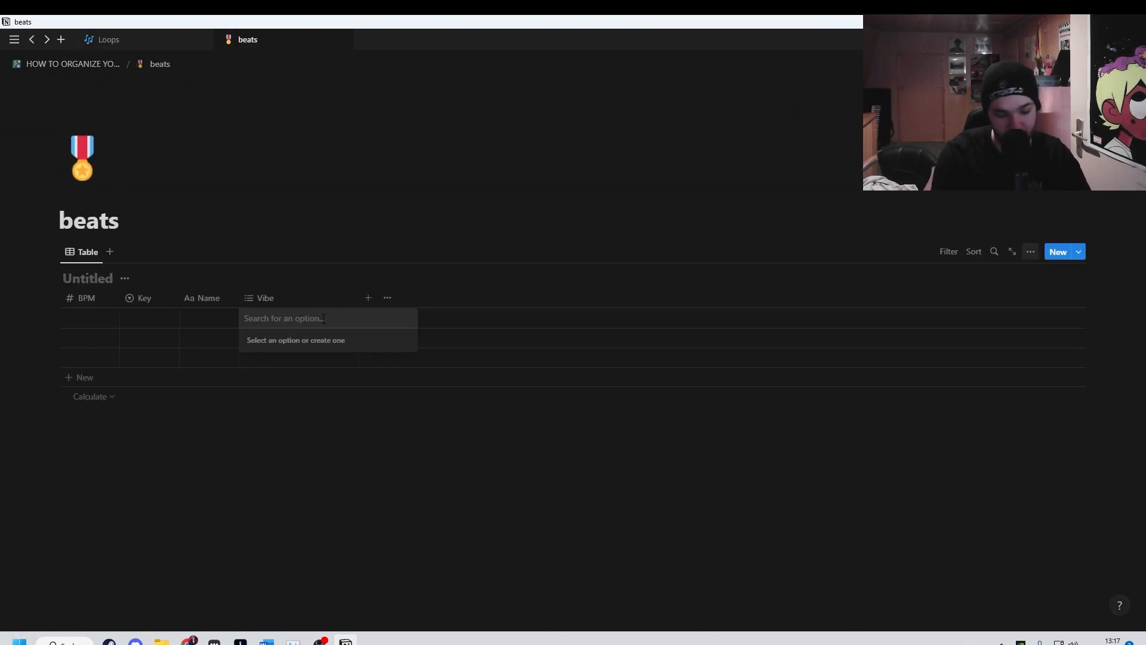
type("Emotional")
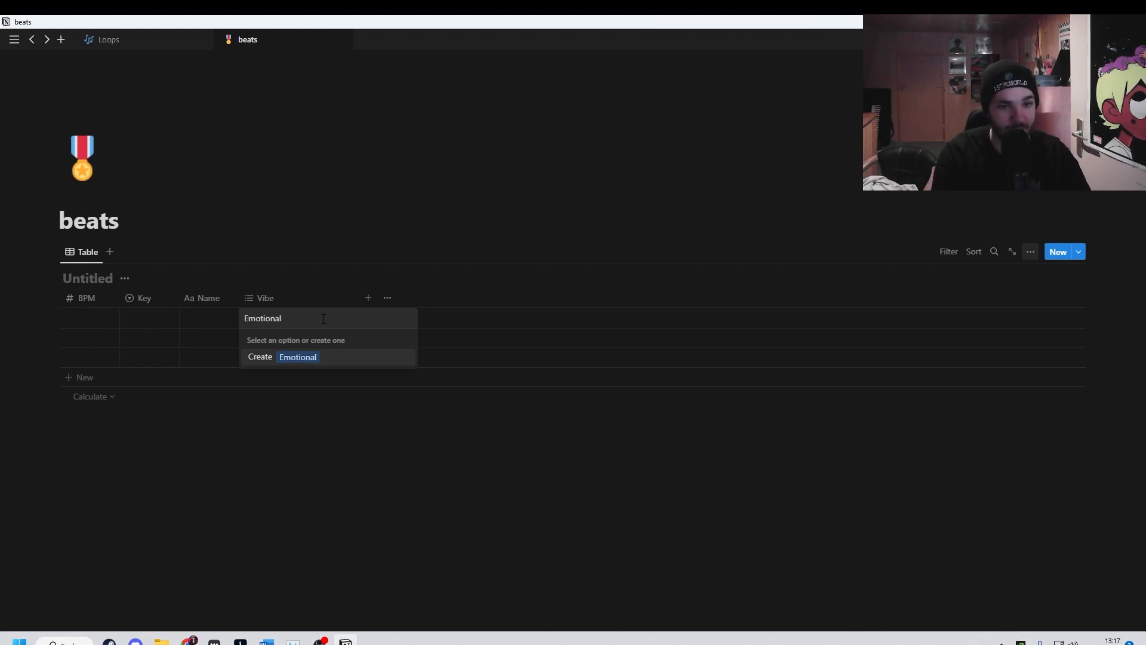
key("Return")
type("Piano")
key("Return")
type("Aggressive")
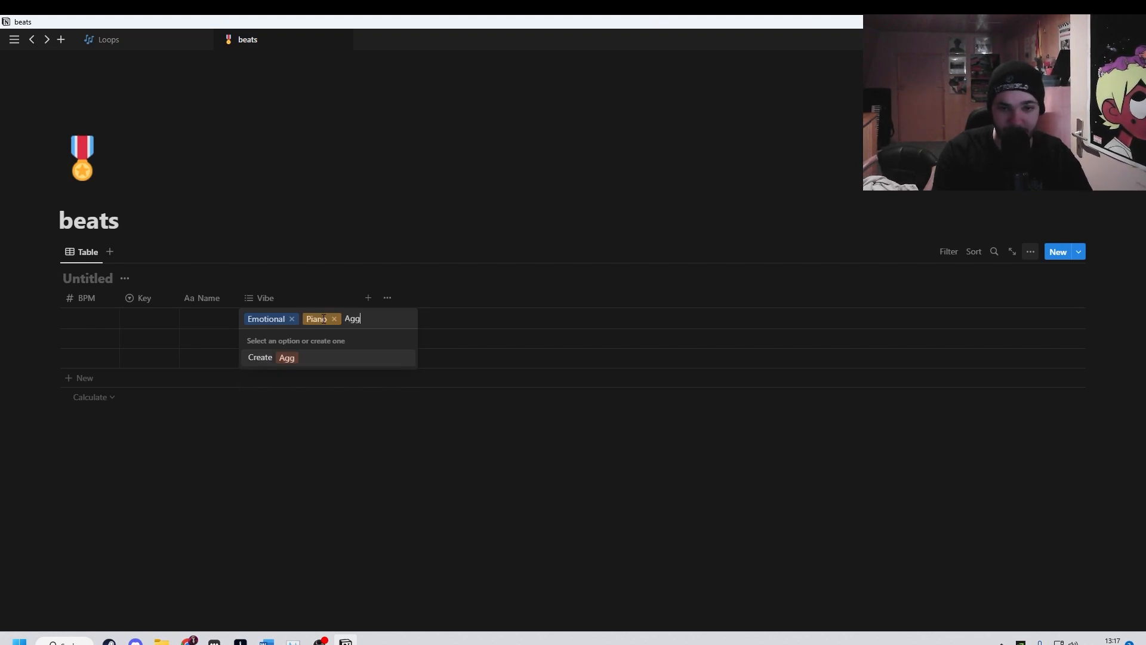
key("Return")
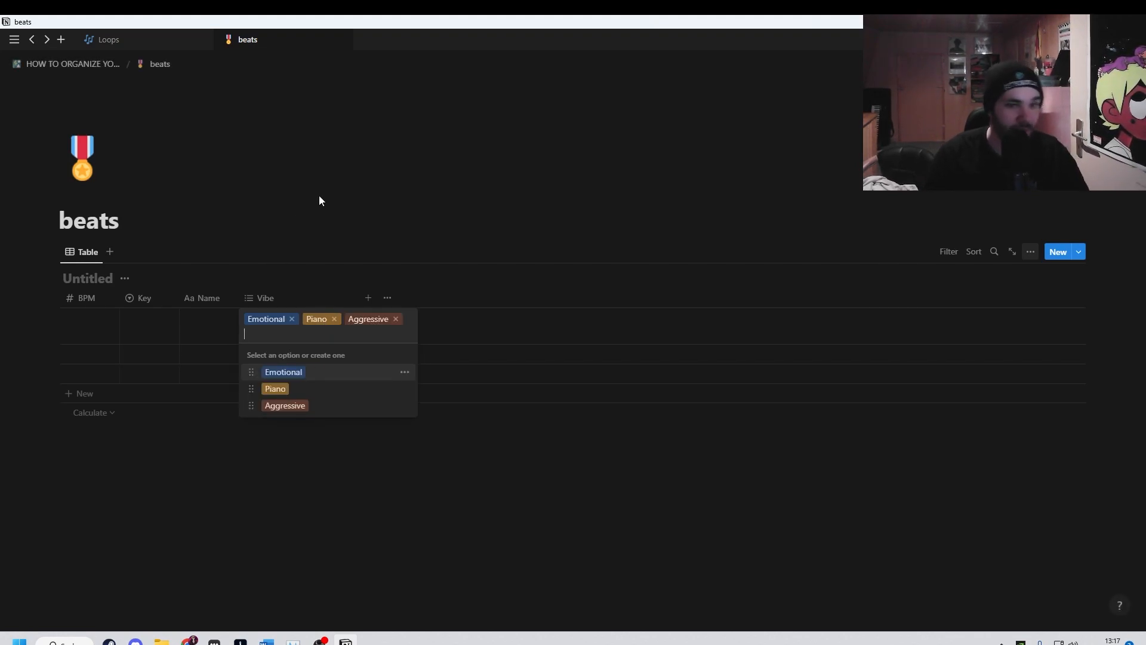
- Clear the first row's Vibe cell and assign it the existing Emotional and Piano options
left_click(318, 197)
left_click(304, 329)
left_click(292, 319)
left_click(277, 319)
left_click(295, 319)
left_click(322, 221)
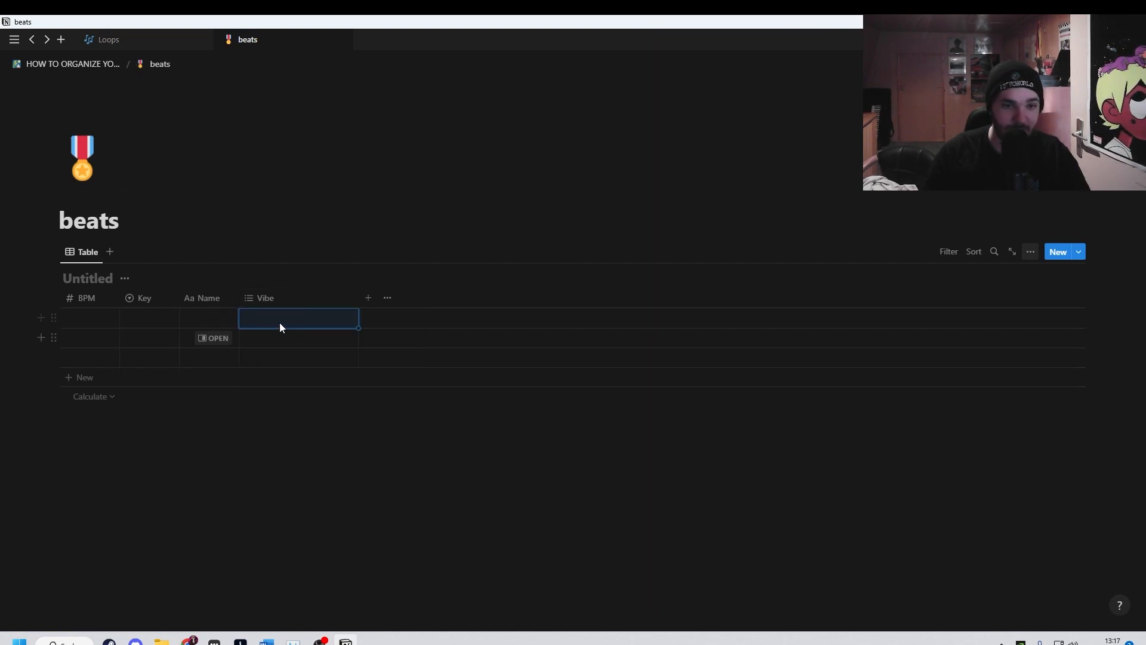
left_click(279, 324)
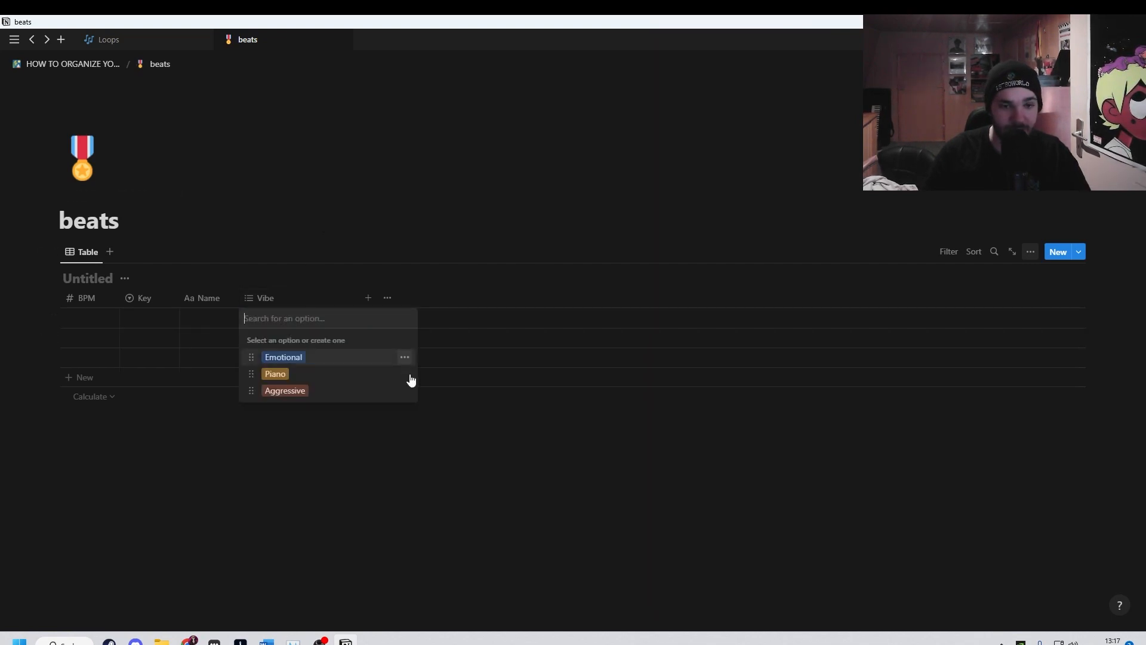
left_click(346, 359)
left_click(334, 374)
key("Escape")
- Add a Checkbox property after Vibe and name it Sample?
left_click(369, 297)
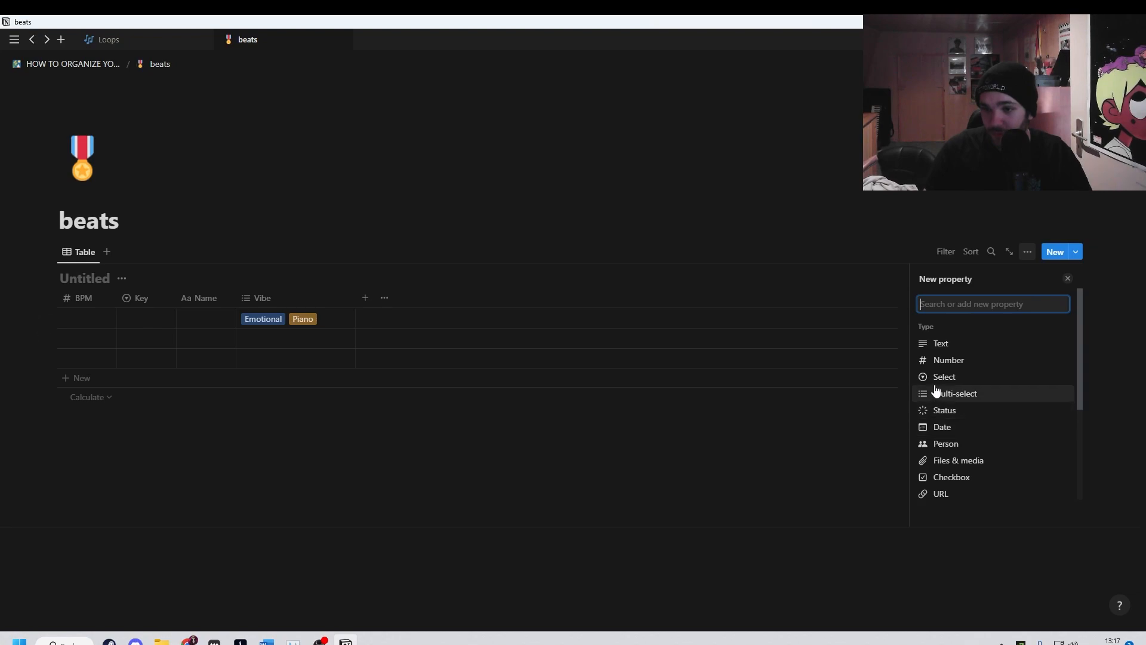
scroll(979, 418, "down", 1)
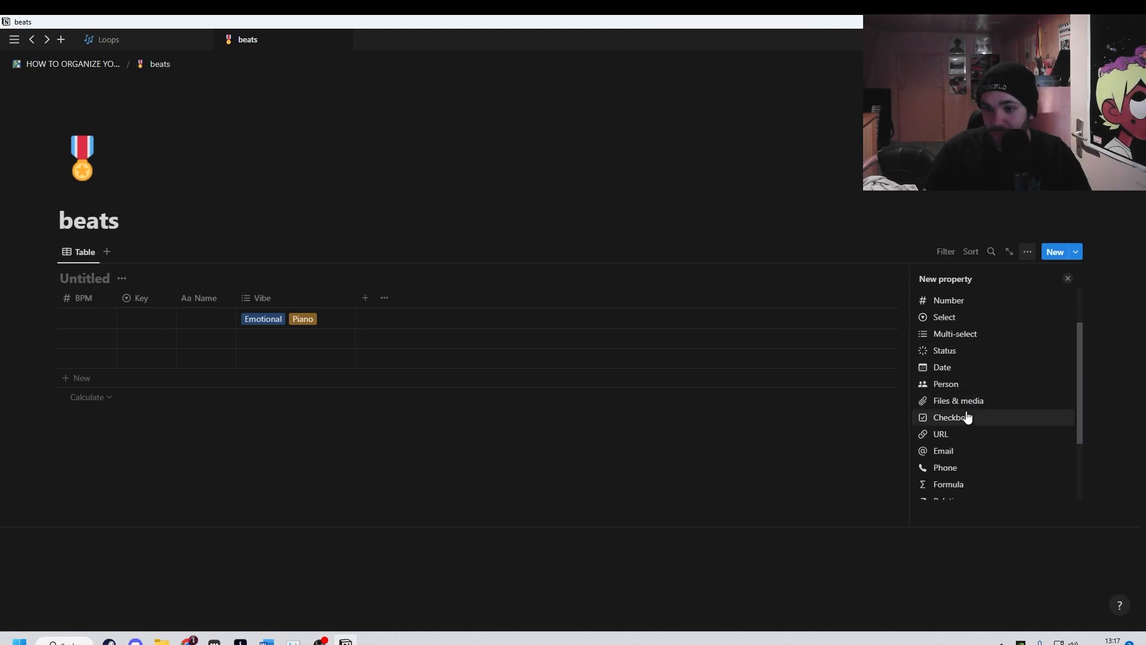
left_click(967, 416)
left_click(412, 298)
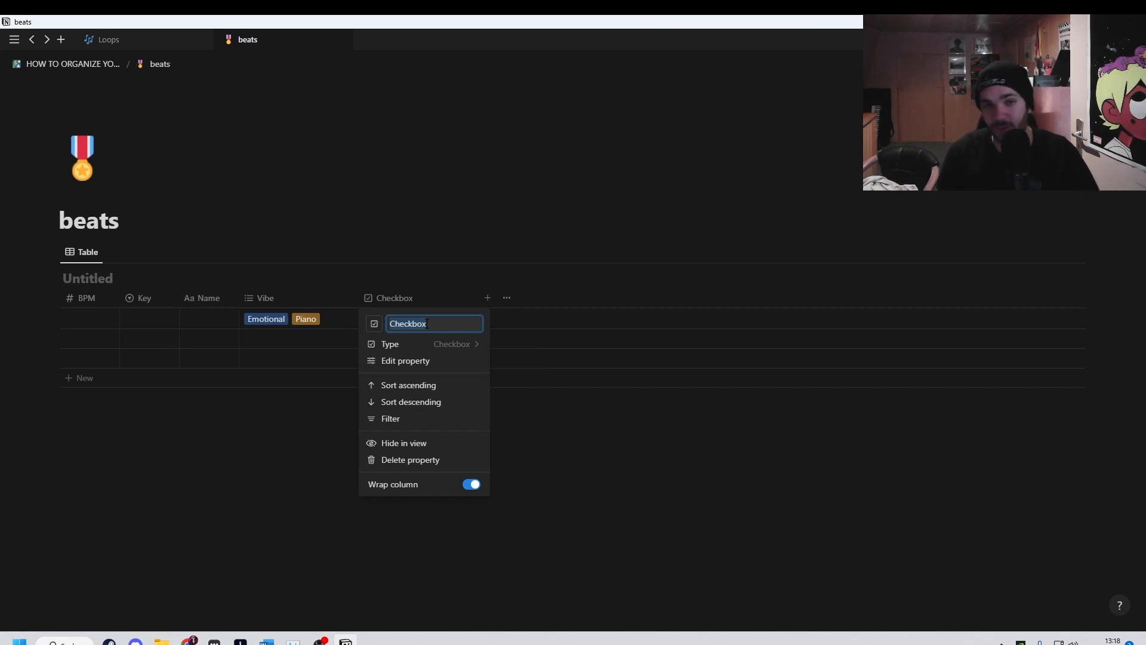
key("BackSpace")
type("SA")
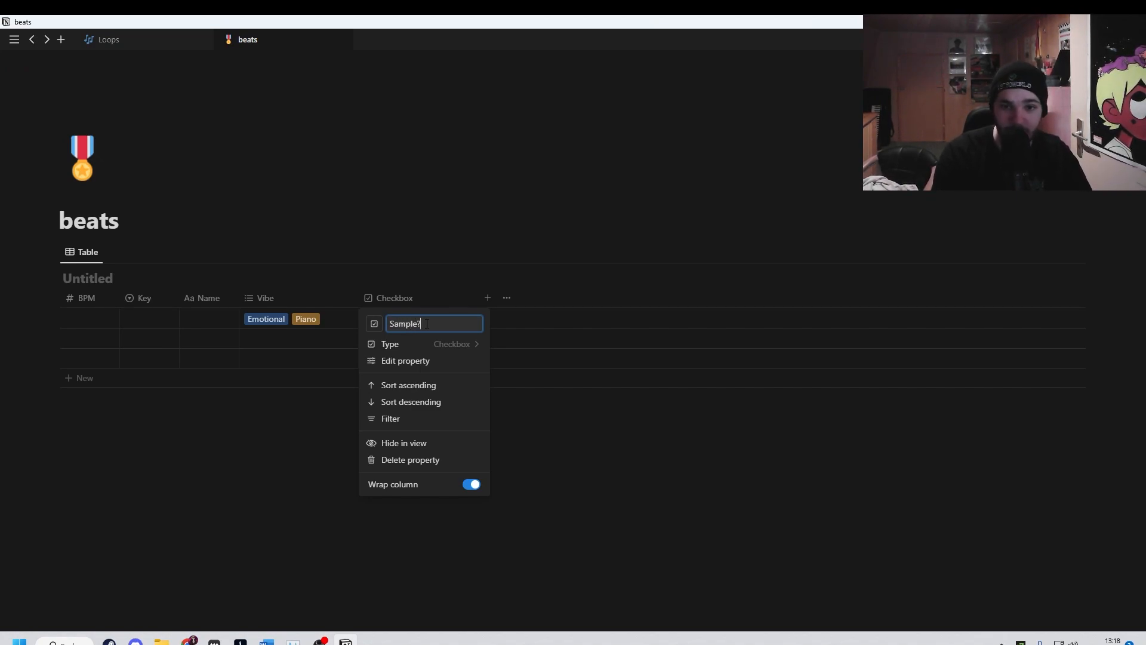
key("Return")
- Tick the first row's Sample? checkbox and untick it again
left_click(369, 318)
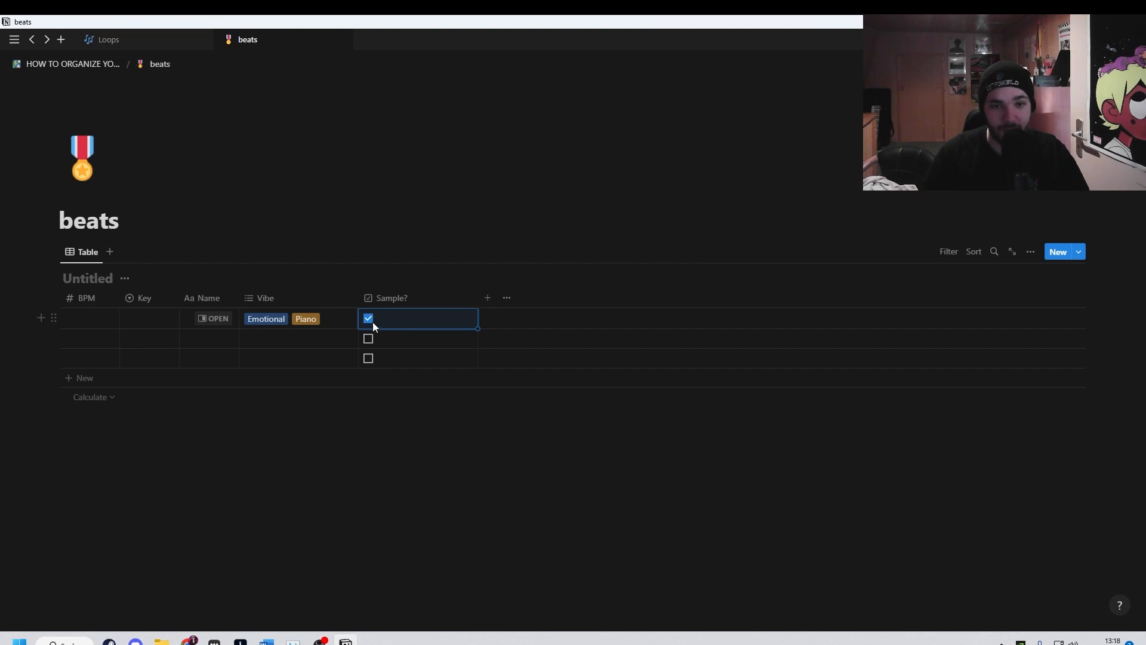
left_click(368, 319)
left_click(392, 439)
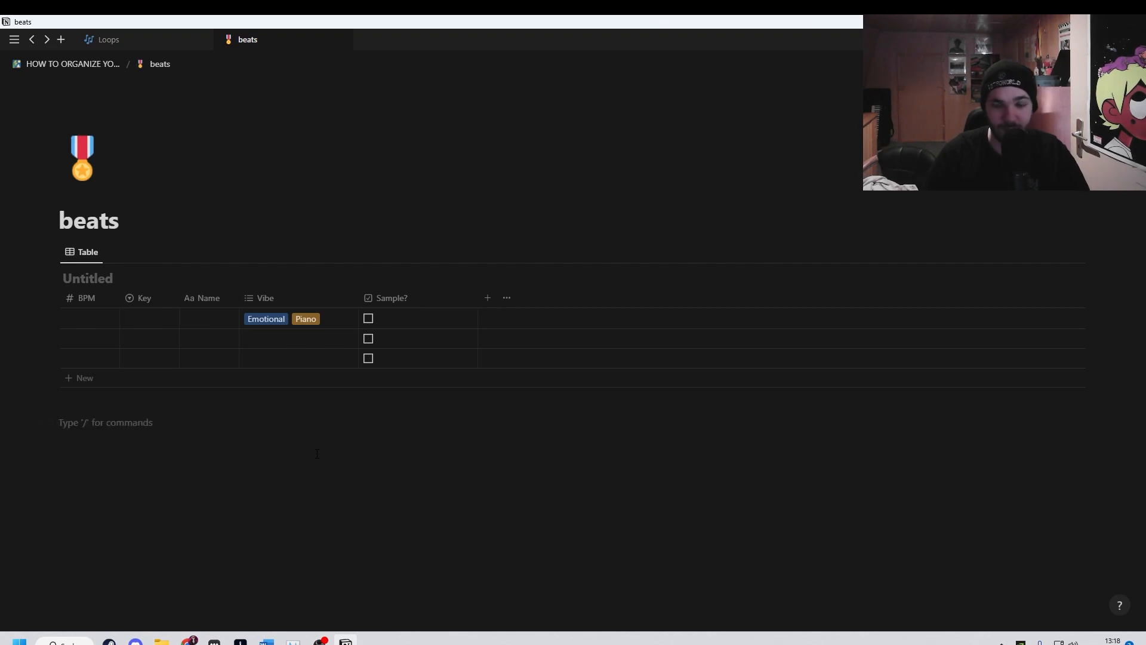
- Add a Select property after Sample? and name it Rating
left_click(485, 297)
scroll(941, 362, "down", 1)
scroll(968, 352, "up", 2)
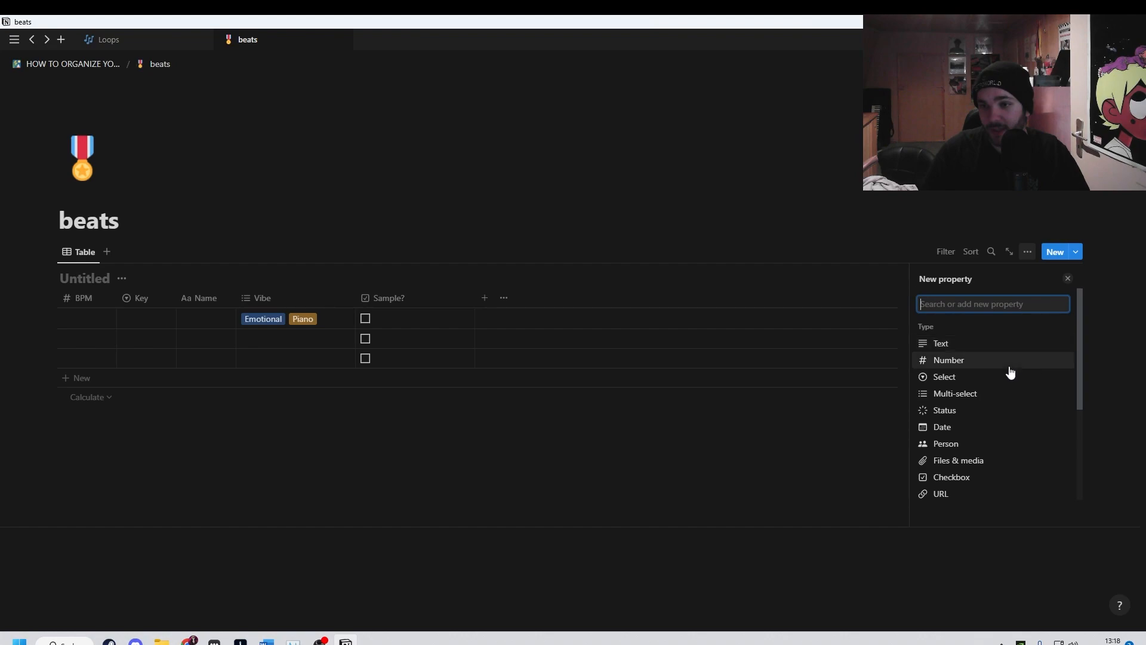
left_click(990, 382)
left_click(526, 297)
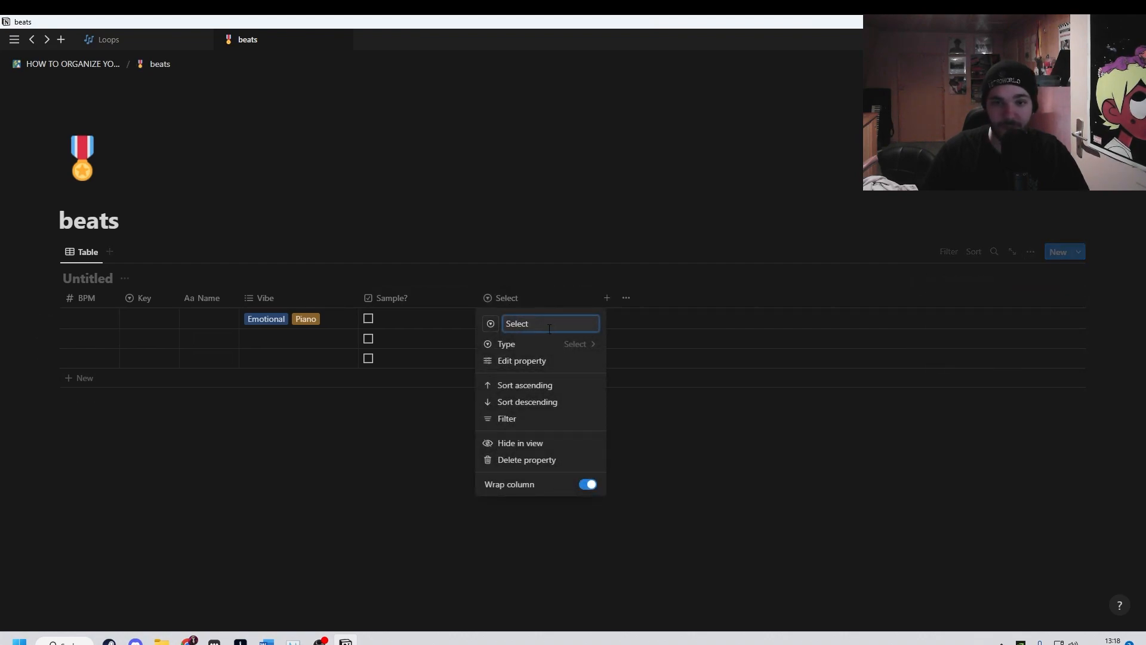
type("Rating")
- Insert a star emoji on the empty line below the table and copy it
left_click(335, 394)
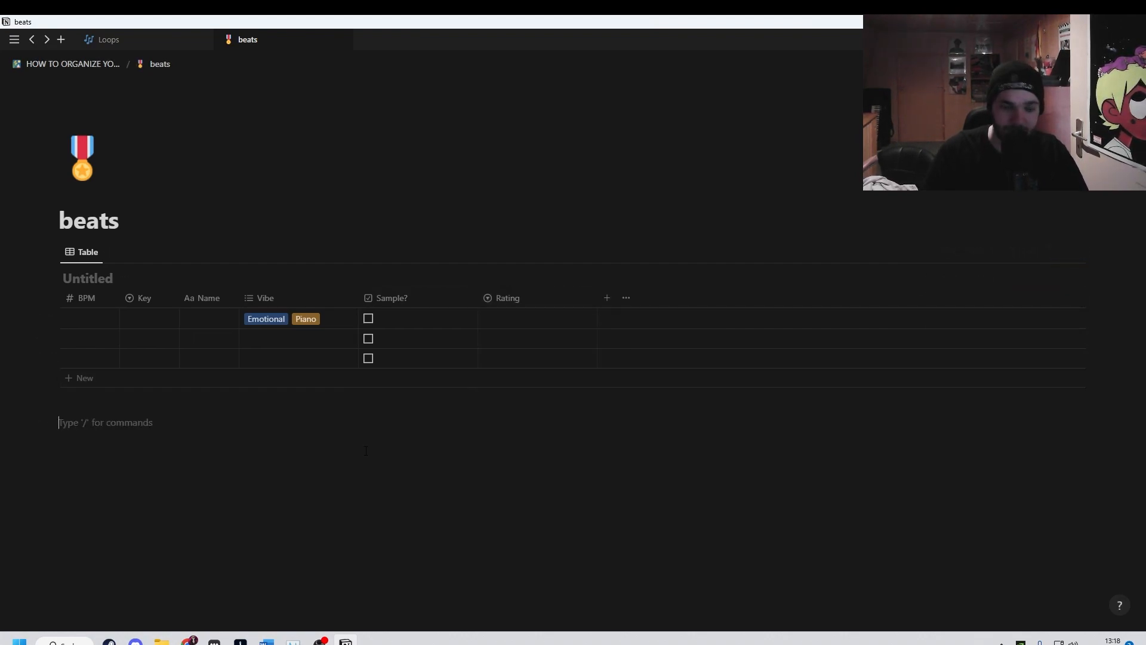
type("/emo")
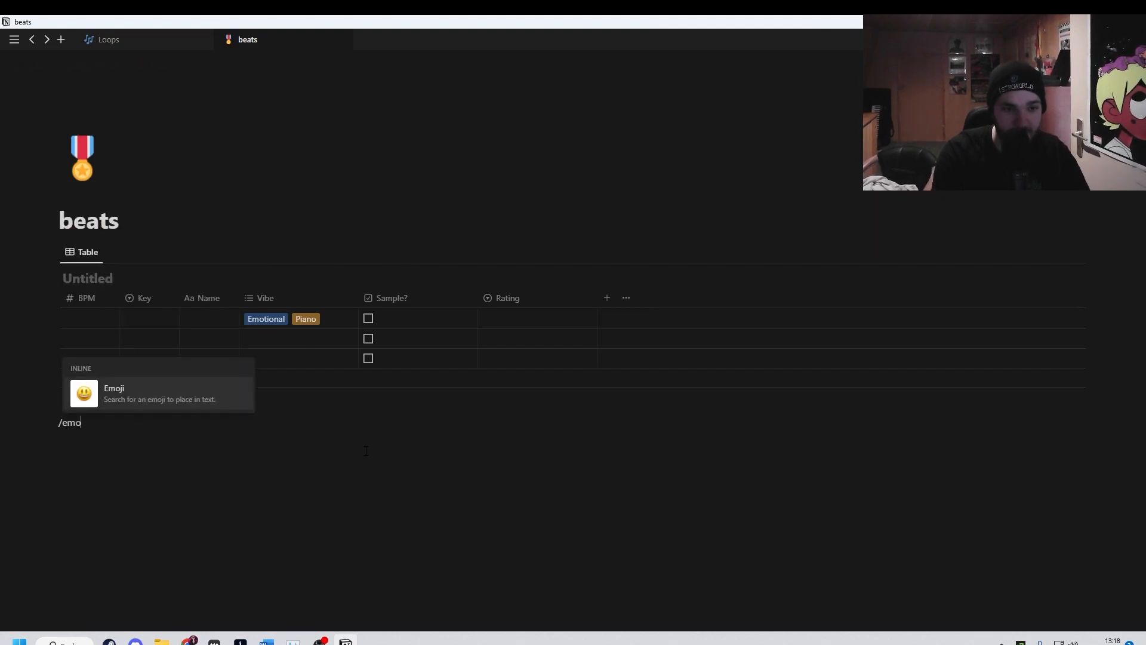
key("Return")
scroll(191, 514, "down", 2)
scroll(177, 478, "up", 2)
left_click(175, 461)
key("ctrl+c")
- Create the one-star and two-star Rating options in the first row using the copied star emoji
left_click(532, 320)
key("ctrl+v")
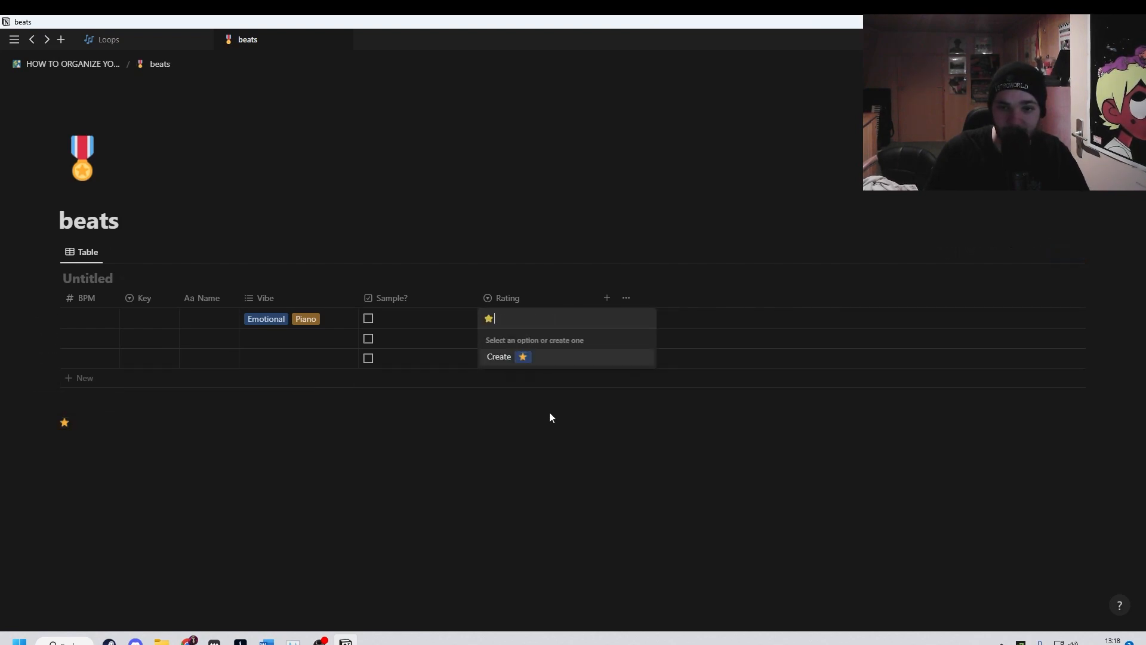
left_click(524, 358)
left_click(512, 324)
key("ctrl+v")
key("ctrl+v")
left_click(546, 360)
- Create the three-star and four-star Rating options in the first row's Rating cell
left_click(543, 325)
key("ctrl+v")
key("ctrl+v")
key("ctrl+v")
left_click(555, 359)
left_click(555, 323)
key("ctrl+v")
key("ctrl+v")
key("ctrl+v")
key("ctrl+v")
left_click(567, 357)
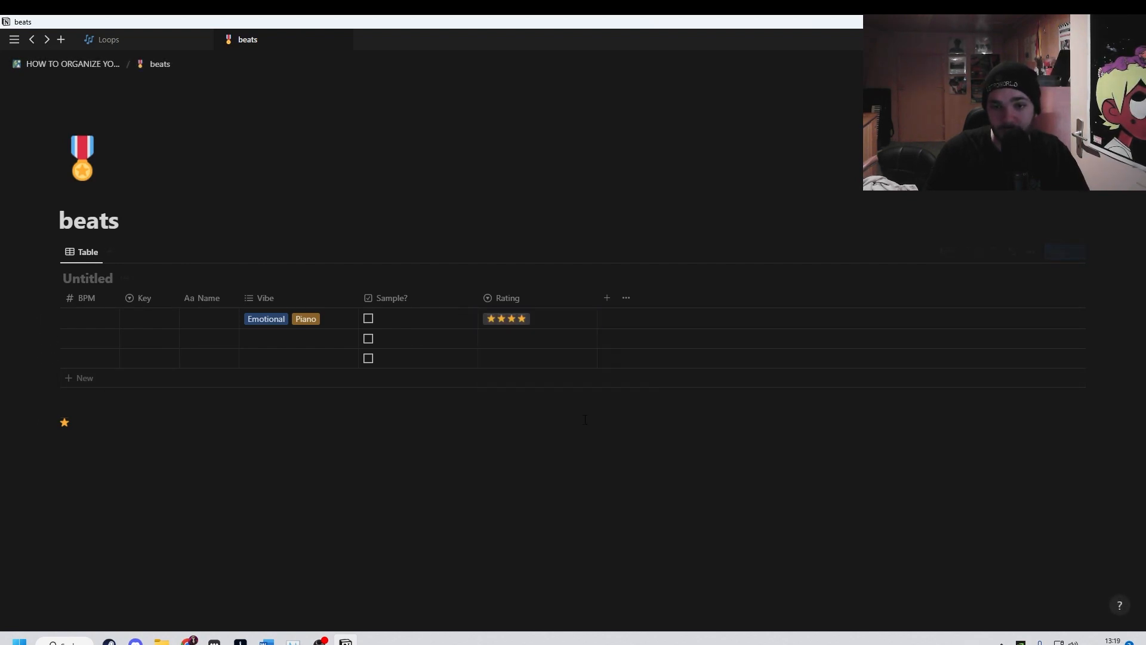
- Create the five-star Rating option in the first row using the copied star emoji
left_click(555, 322)
key("ctrl+v")
key("ctrl+v")
key("ctrl+v")
key("ctrl+v")
key("ctrl+v")
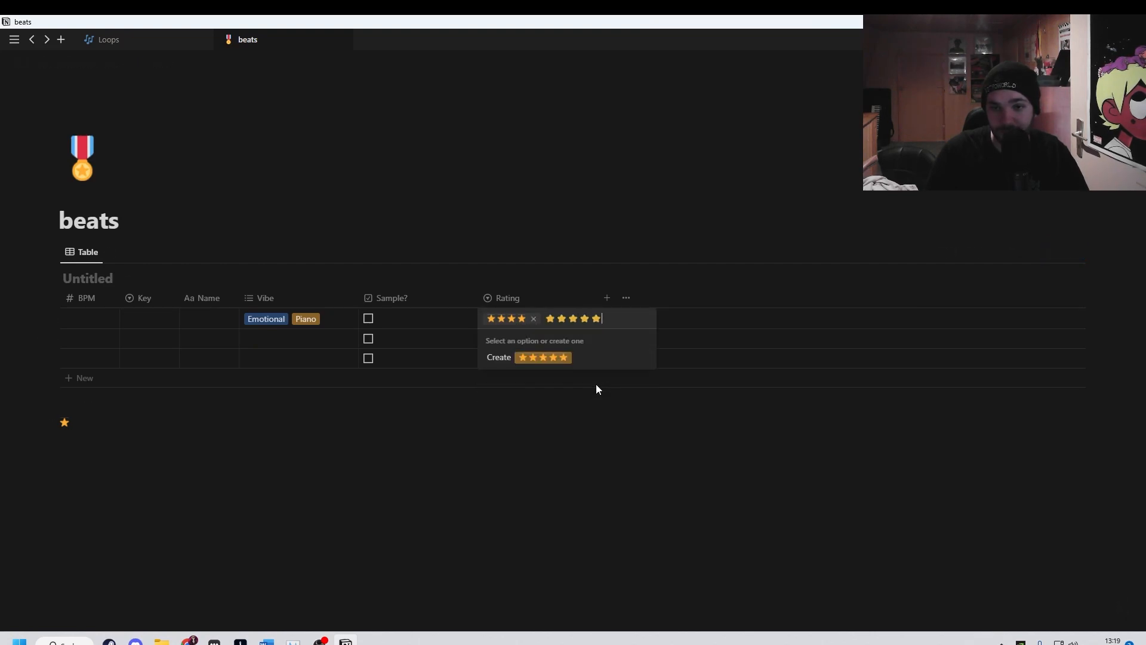
left_click(525, 358)
- Clear the first row's rating and select the existing five-star option again
left_click(547, 321)
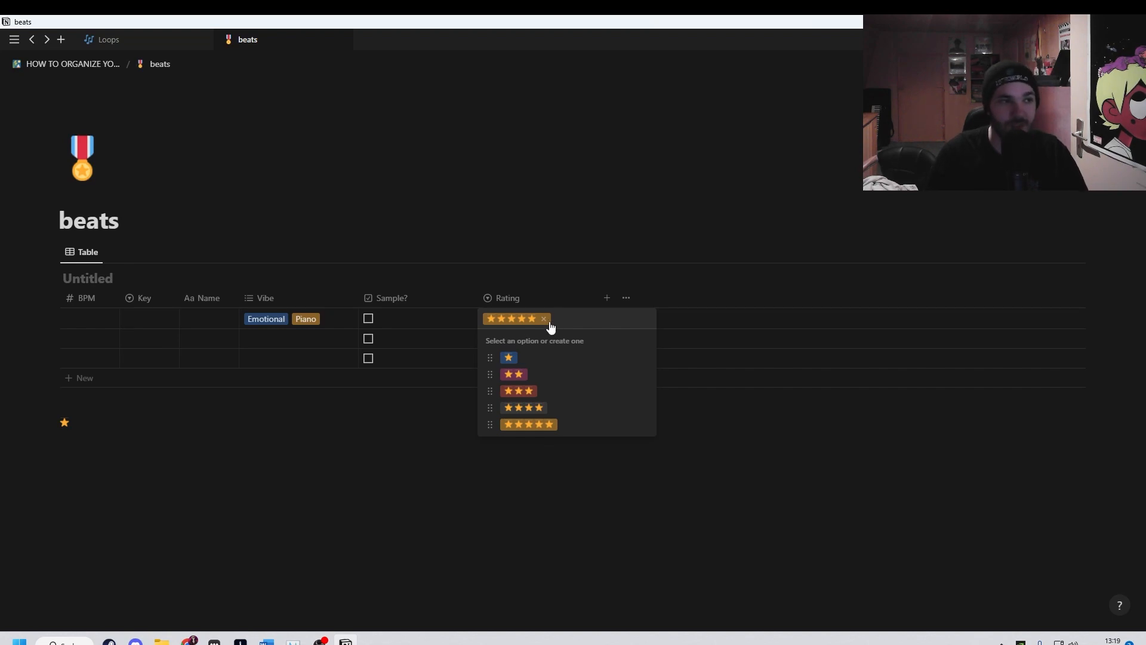
left_click(544, 318)
key("Escape")
left_click(529, 323)
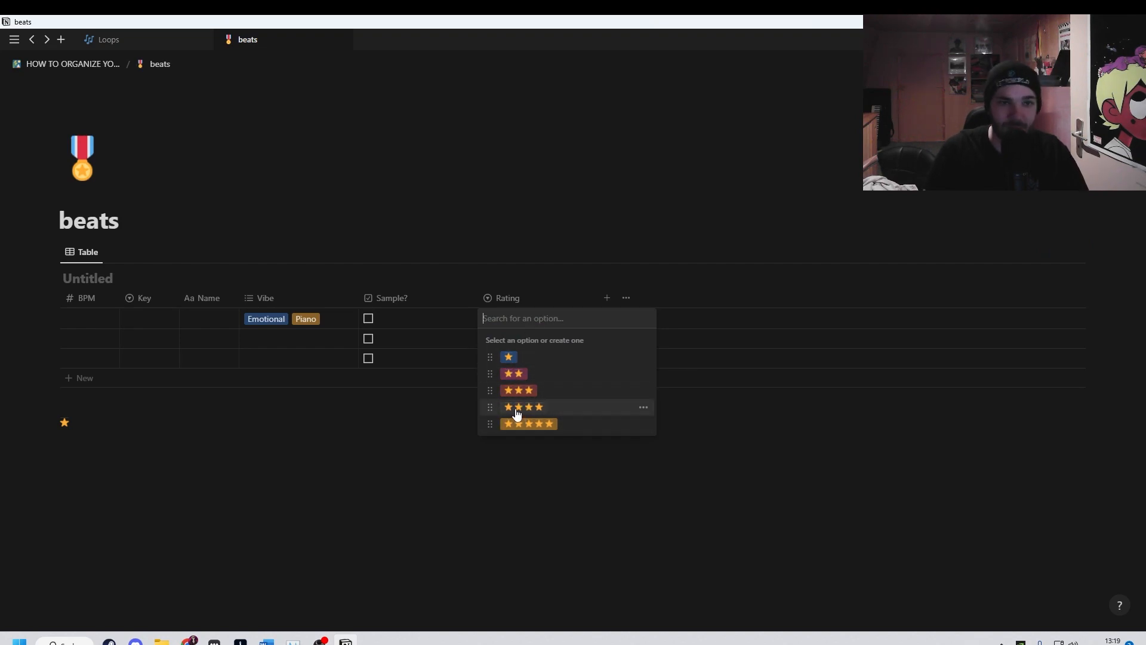
left_click(568, 425)
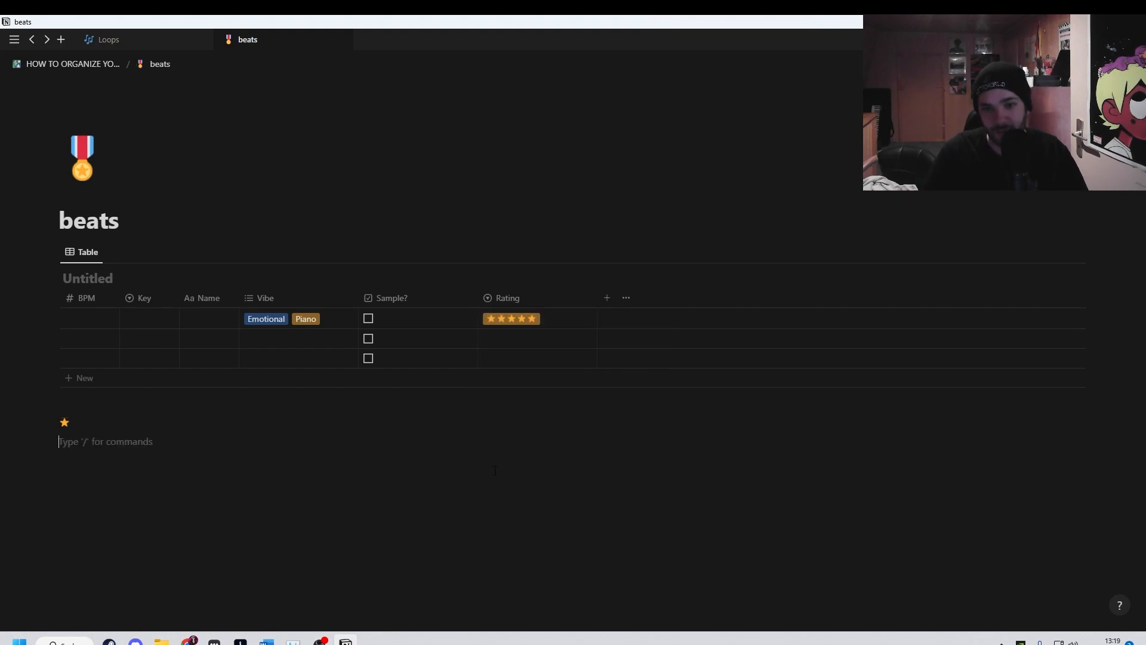
- Check the Loops table's properties, and add a Multi-select property named Collaborator after Rating in the beats table
left_click(182, 42)
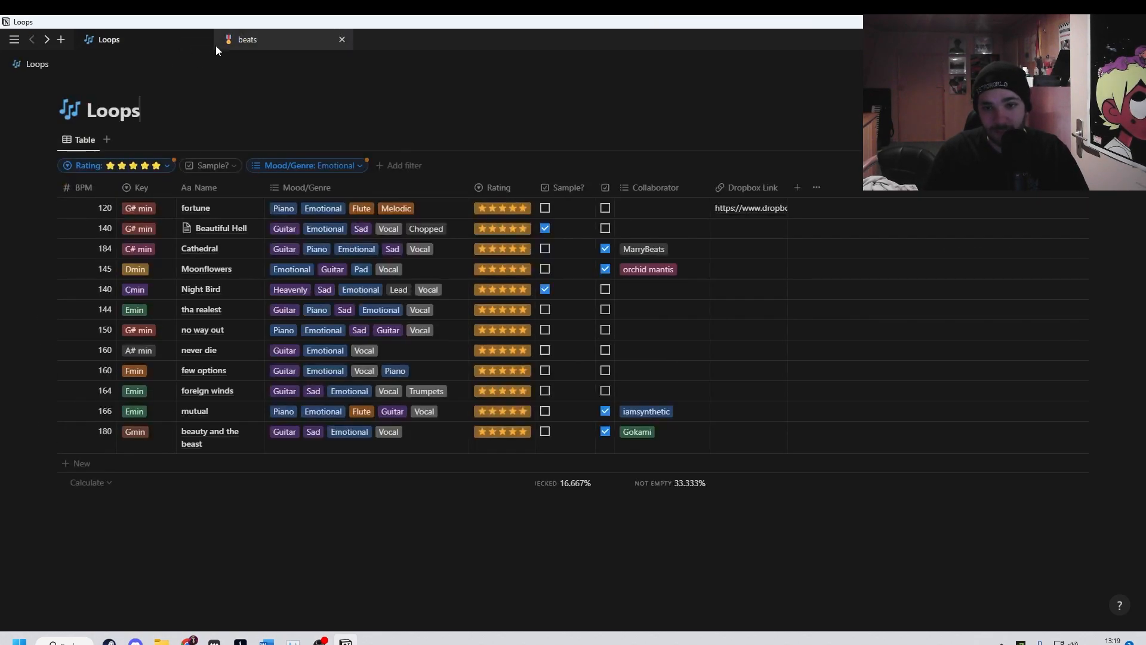
left_click(264, 49)
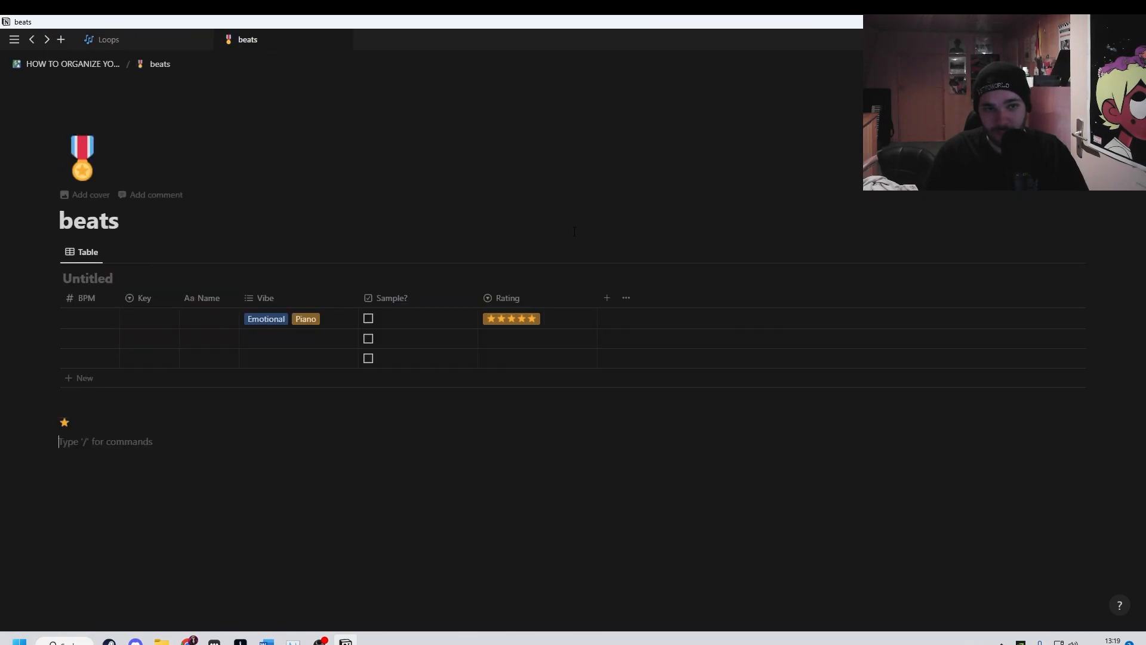
left_click(604, 298)
scroll(1015, 382, "down", 2)
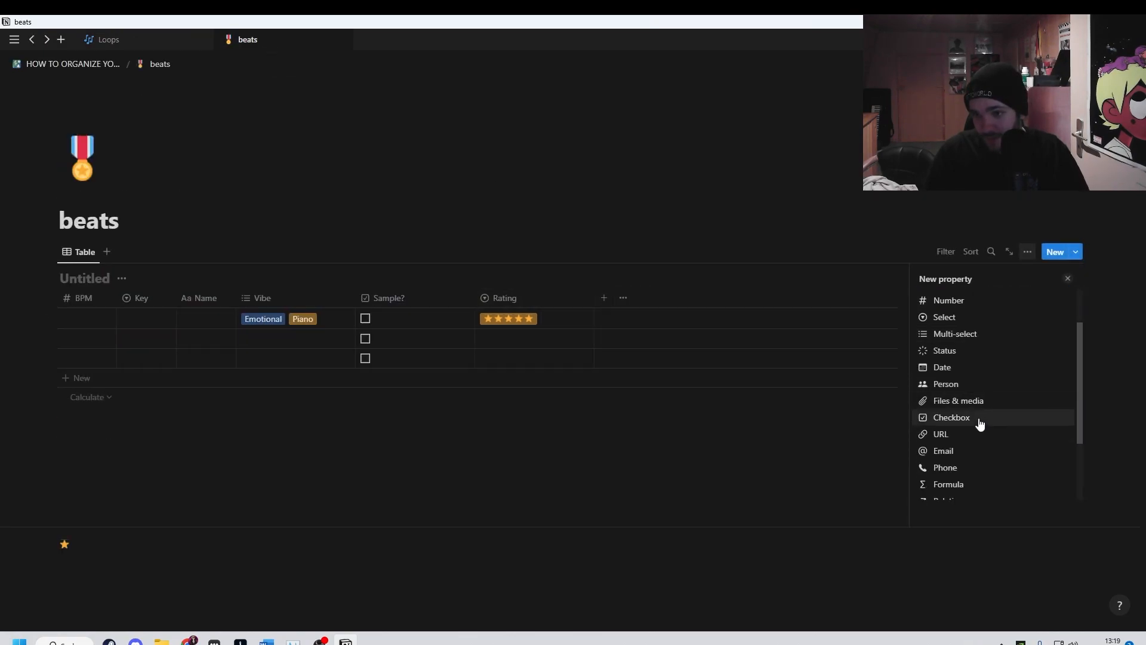
left_click(976, 335)
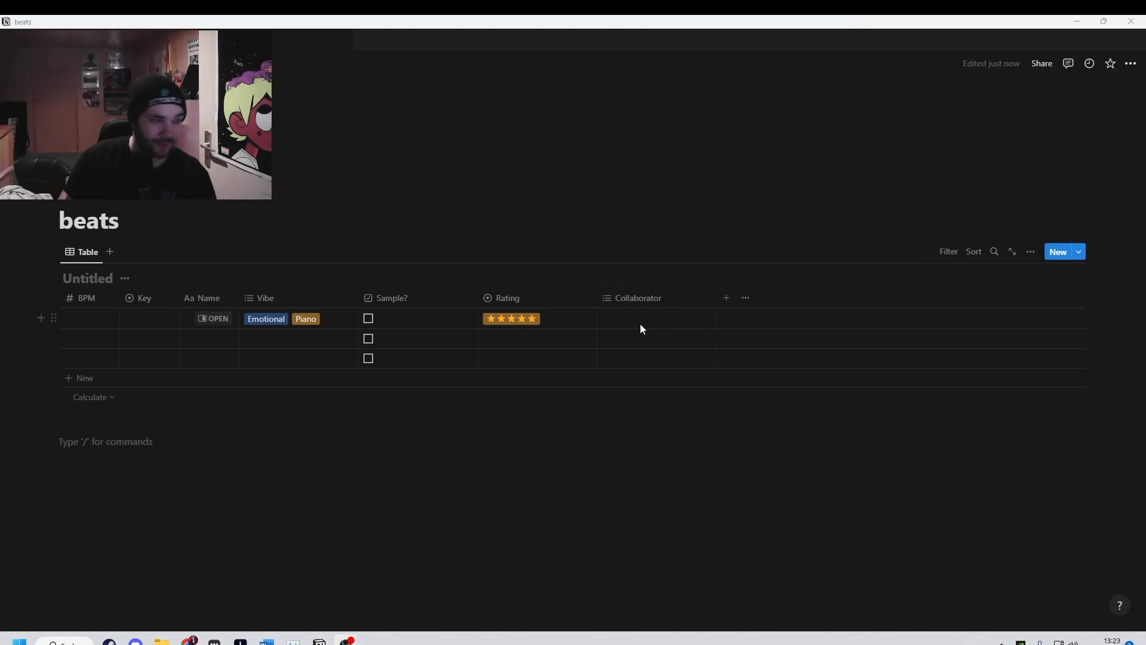
- Assign the options X and Y to the first row's Collaborator cell
left_click(642, 324)
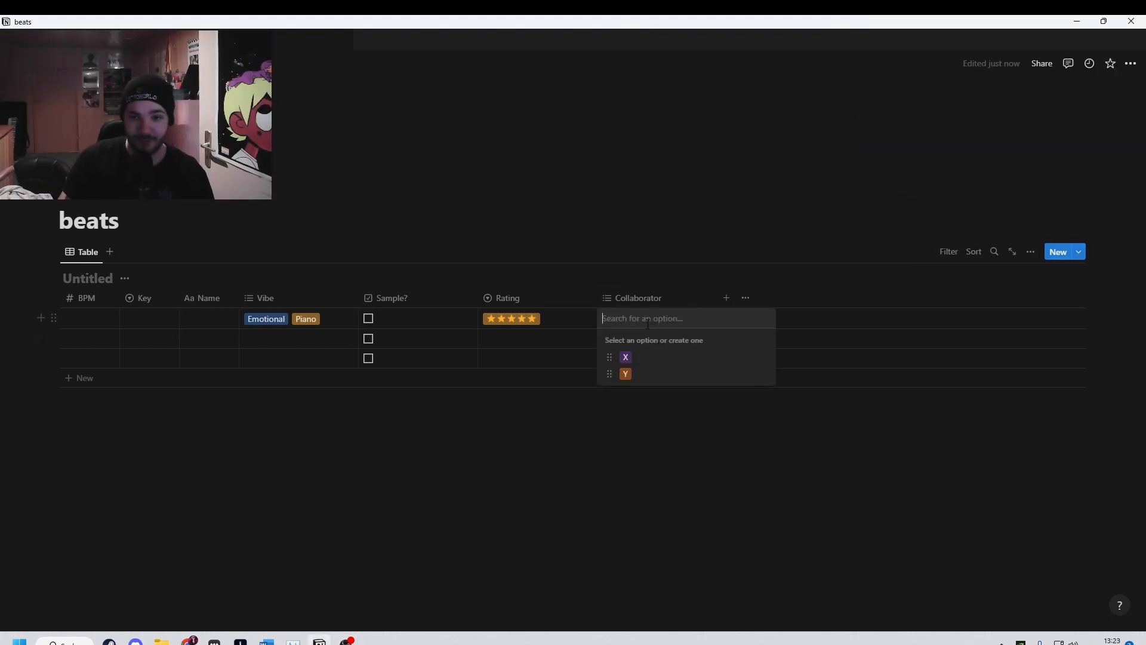
type("X")
left_click(640, 363)
type("Y")
left_click(649, 361)
left_click(626, 483)
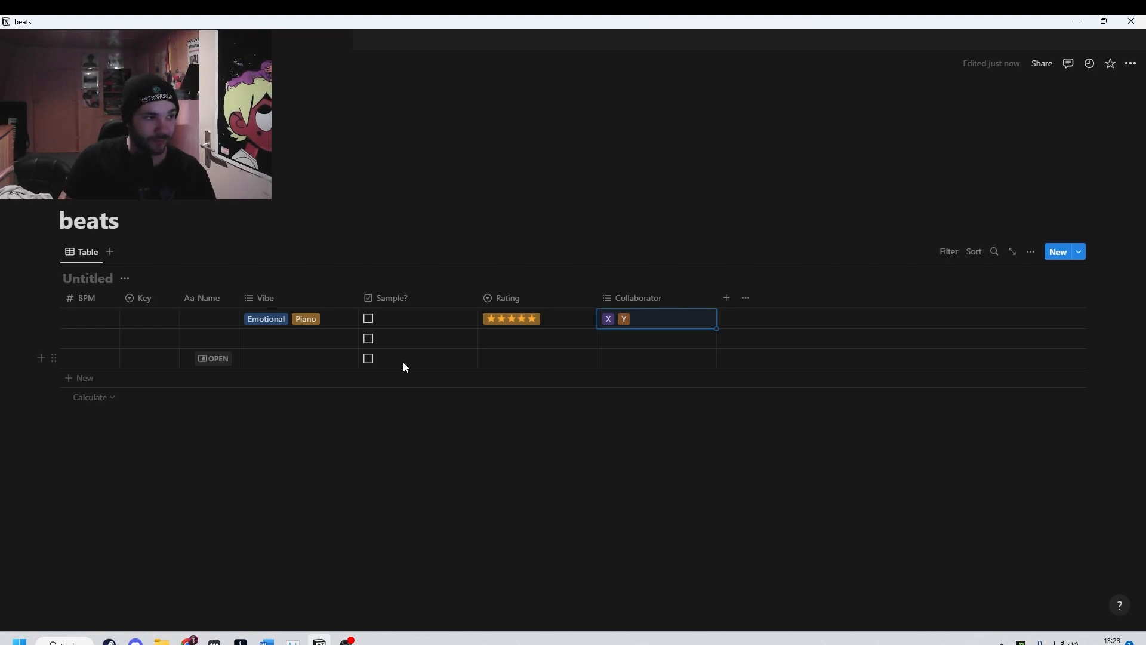
- Add a URL property after Collaborator and paste the Dropbox link of the 125 emin kingsway beat into its first row
left_click(726, 297)
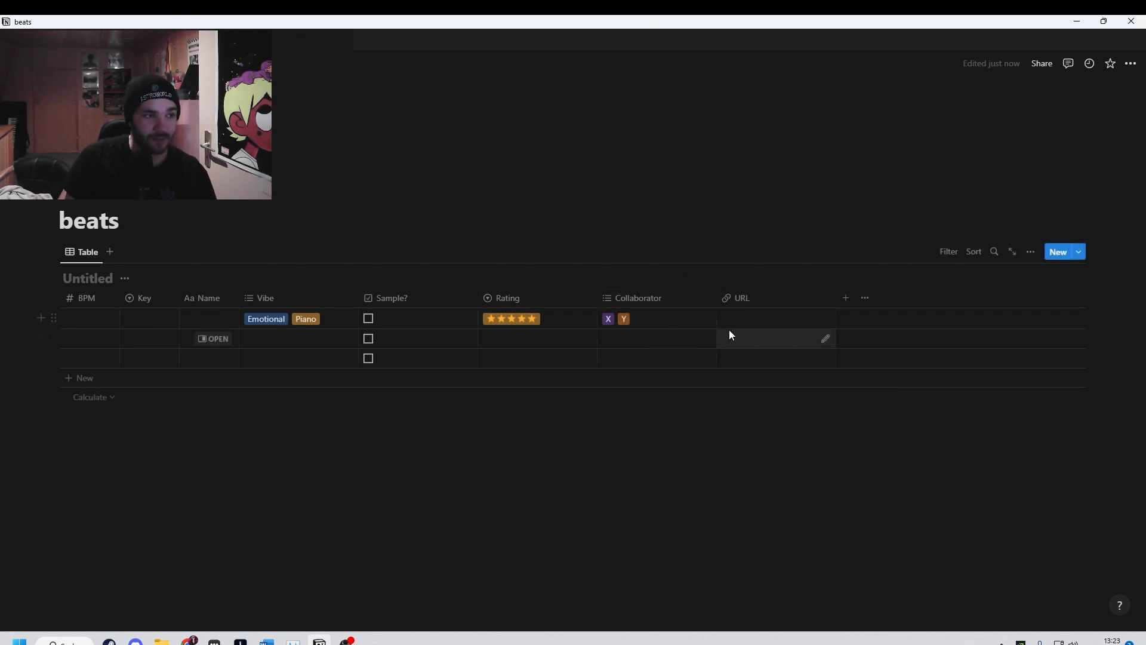
left_click(161, 642)
left_click(162, 643)
left_click(796, 315)
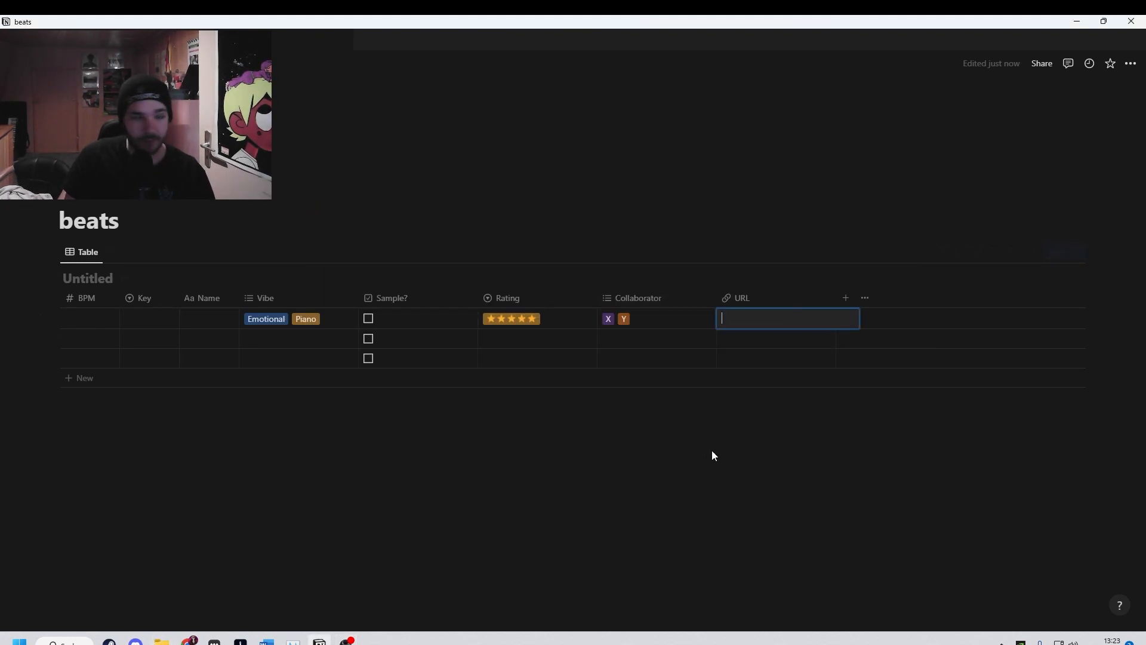
key("ctrl+v")
key("Return")
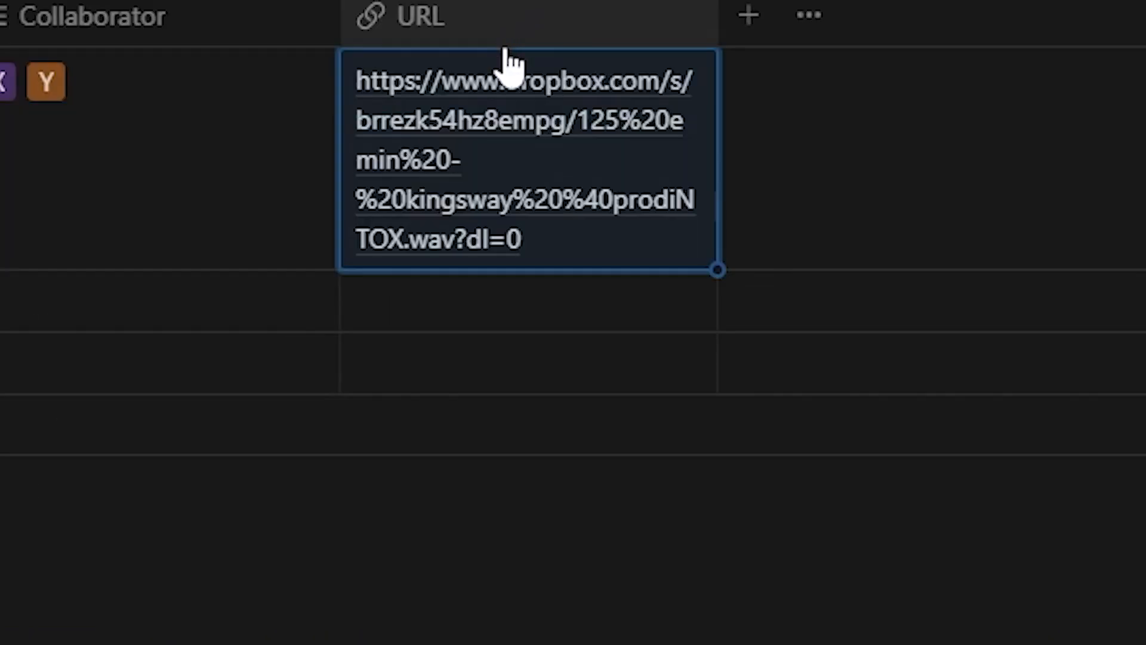
- Turn off text wrapping for the URL column and test the first row's Dropbox link in the browser
left_click(590, 36)
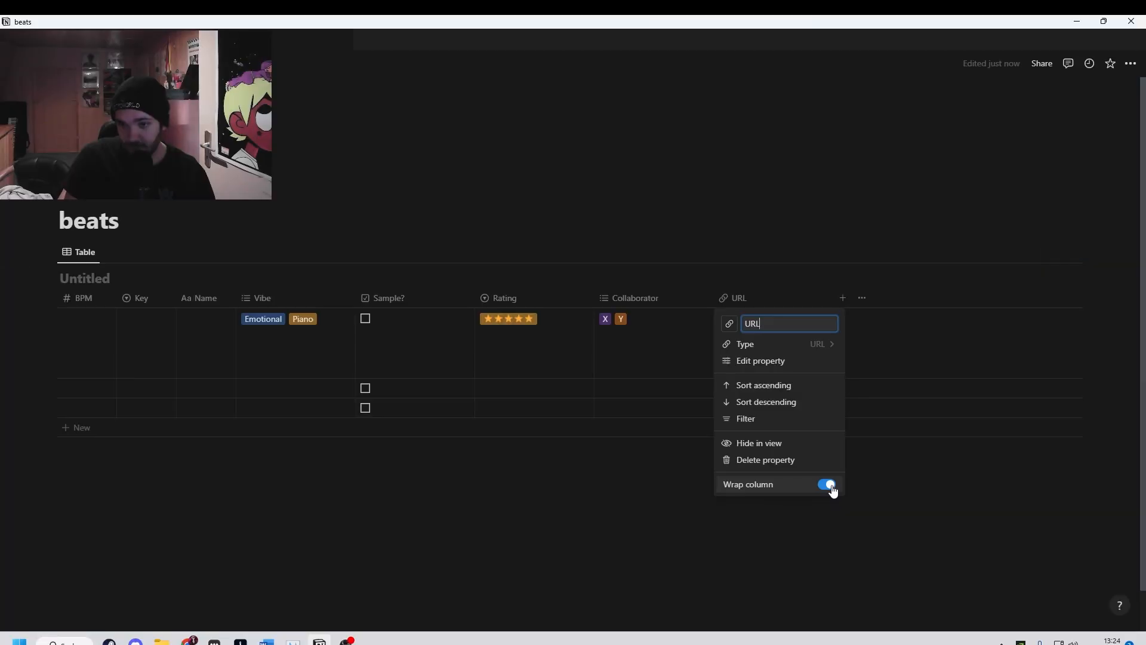
left_click(693, 603)
left_click(650, 492)
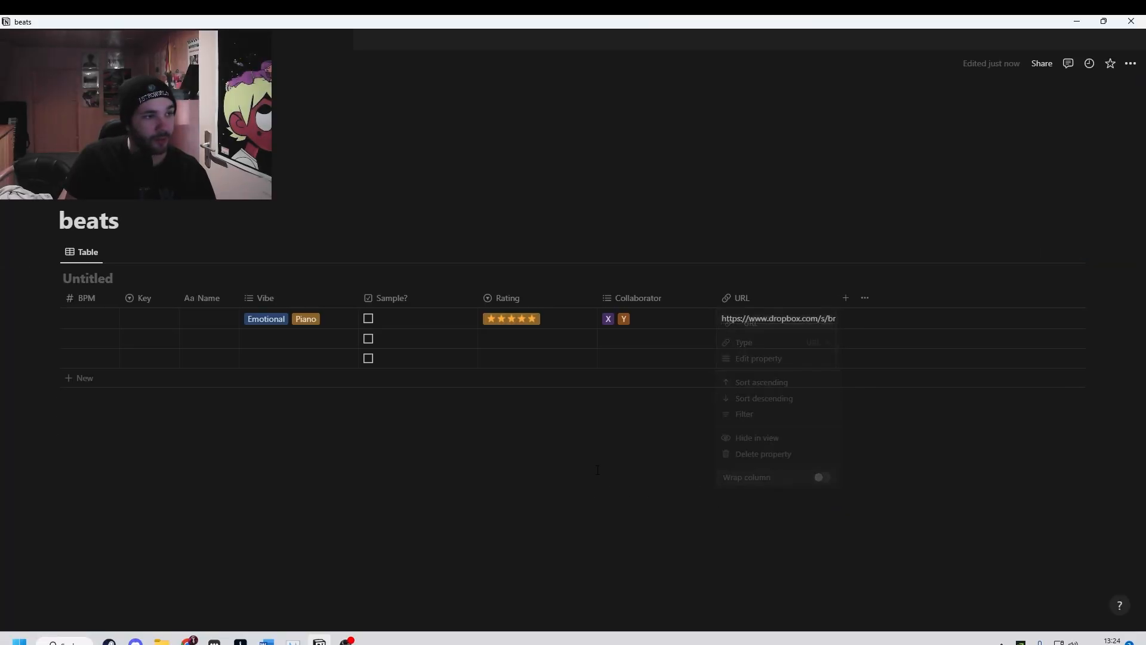
left_click(766, 320)
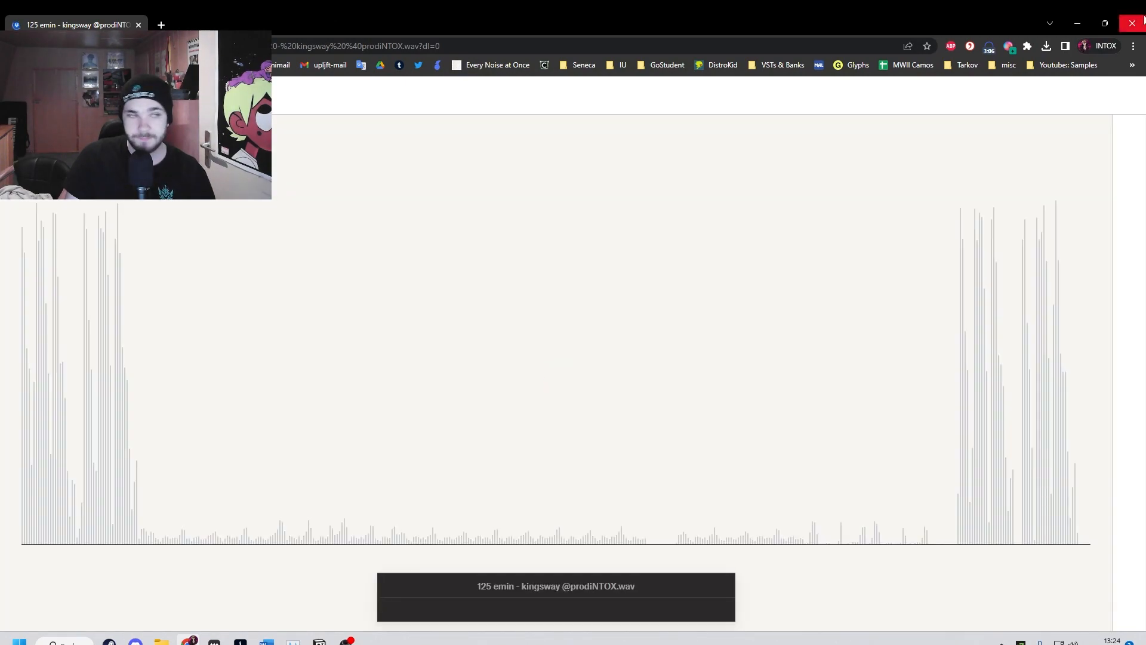
left_click(1134, 23)
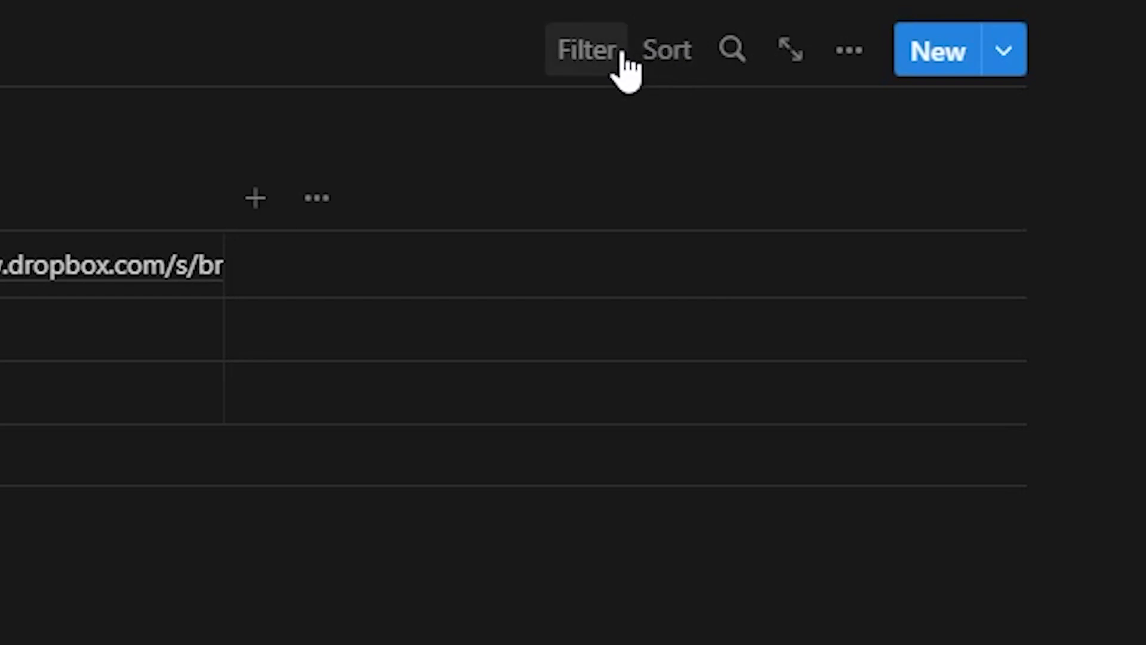
- Add a filter on the Rating property without choosing a value
left_click(622, 56)
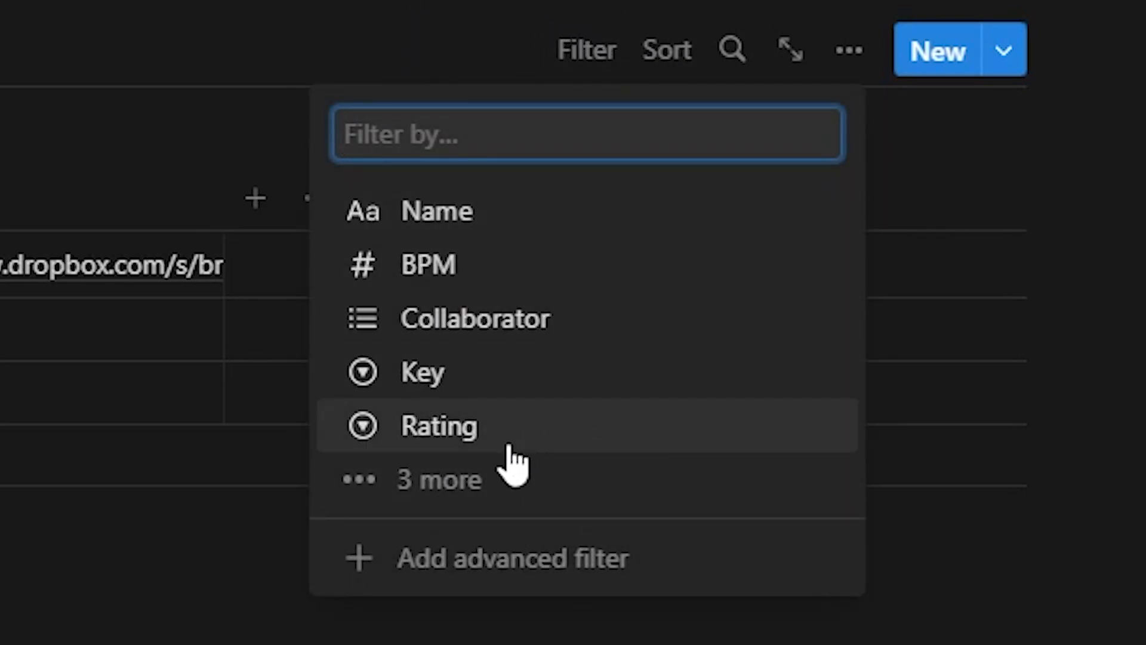
left_click(538, 445)
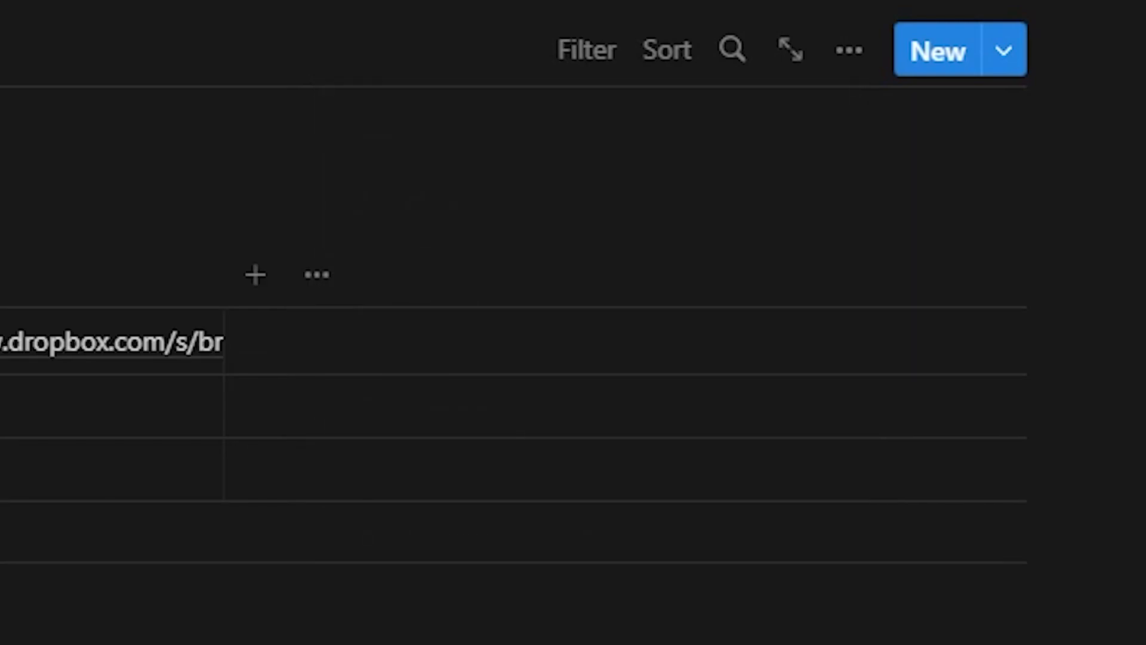
left_click(253, 228)
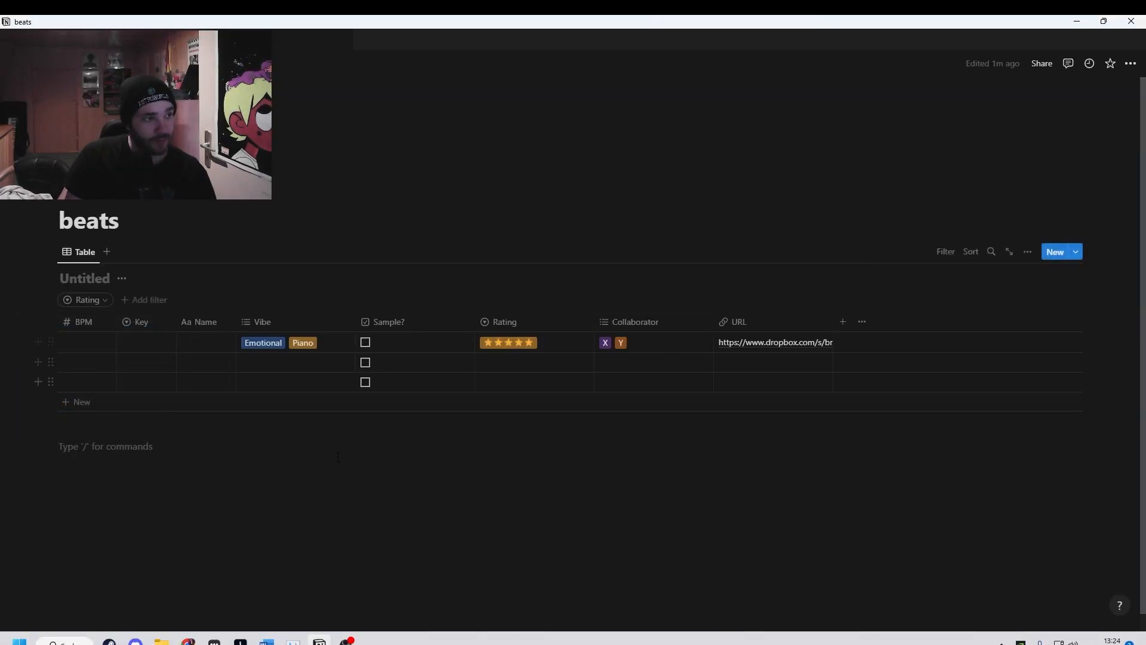
- Try the Rating filter with the five-star option and deselect it again
left_click(99, 305)
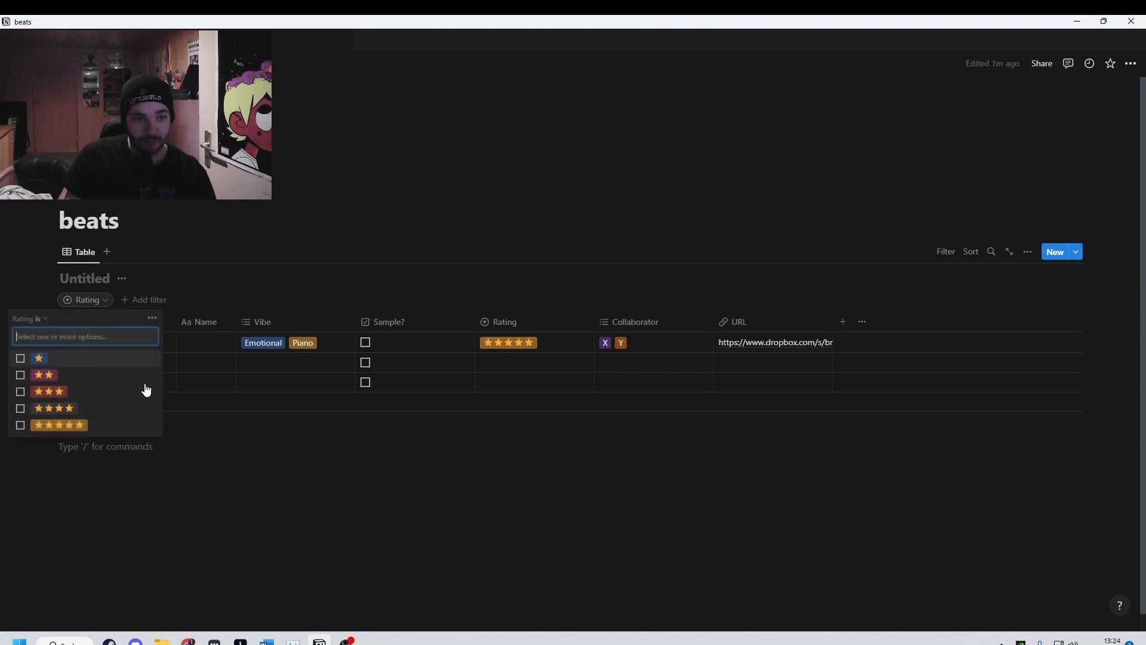
left_click(41, 322)
left_click(51, 337)
left_click(72, 427)
left_click(84, 427)
left_click(186, 344)
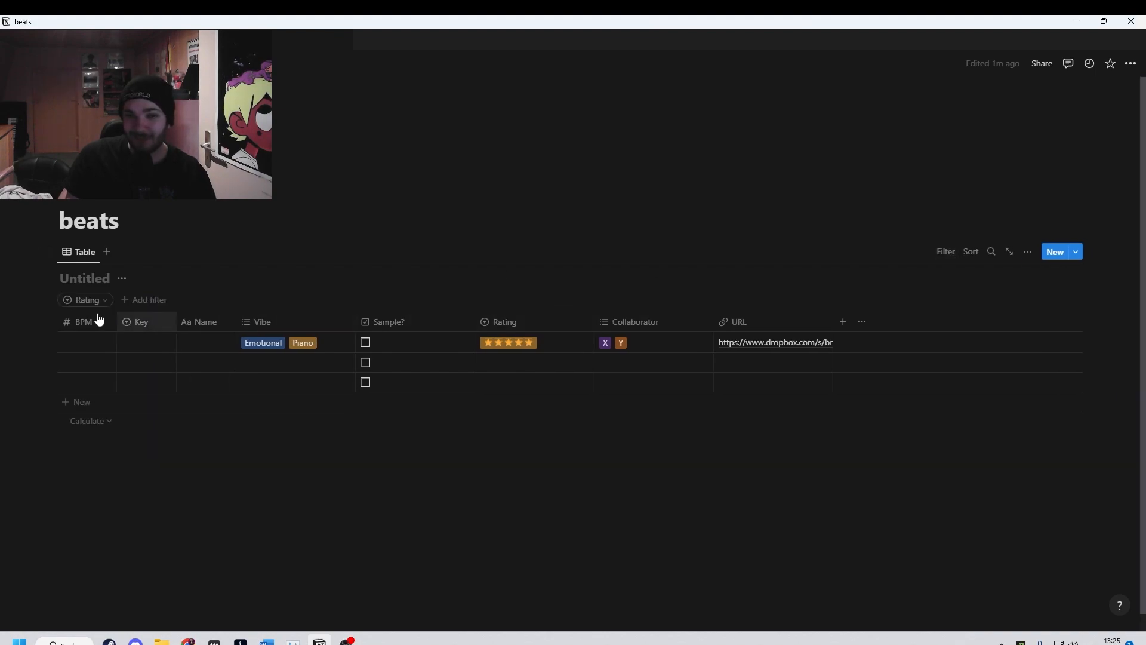
- Add a second filter on the Vibe property without choosing a value
left_click(141, 301)
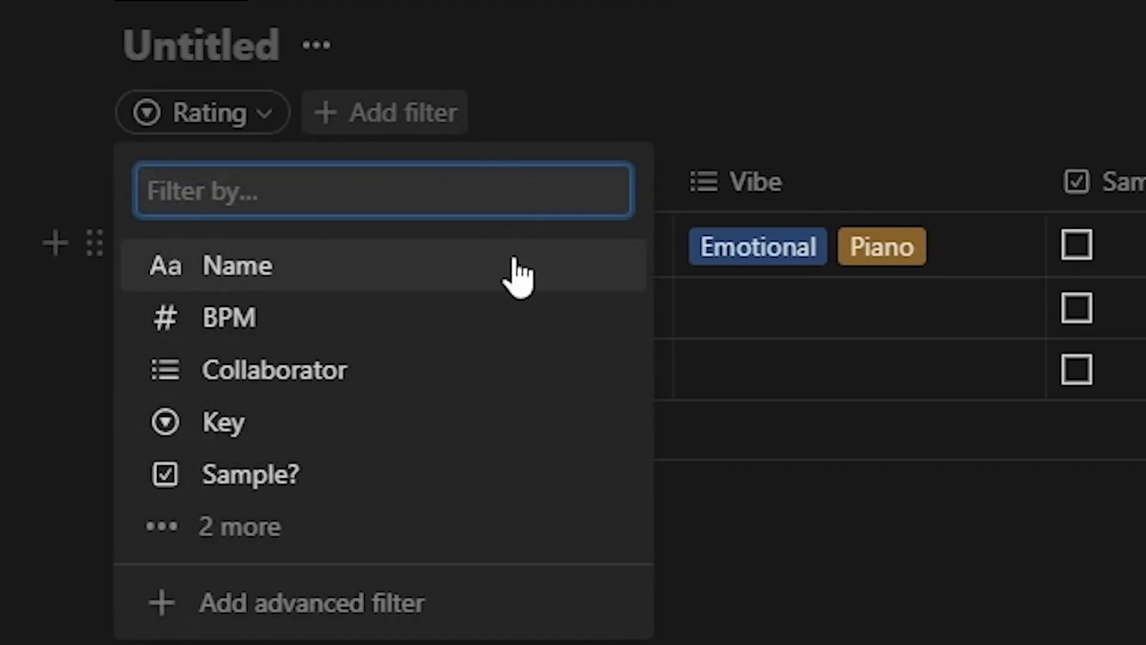
left_click(299, 543)
left_click(315, 582)
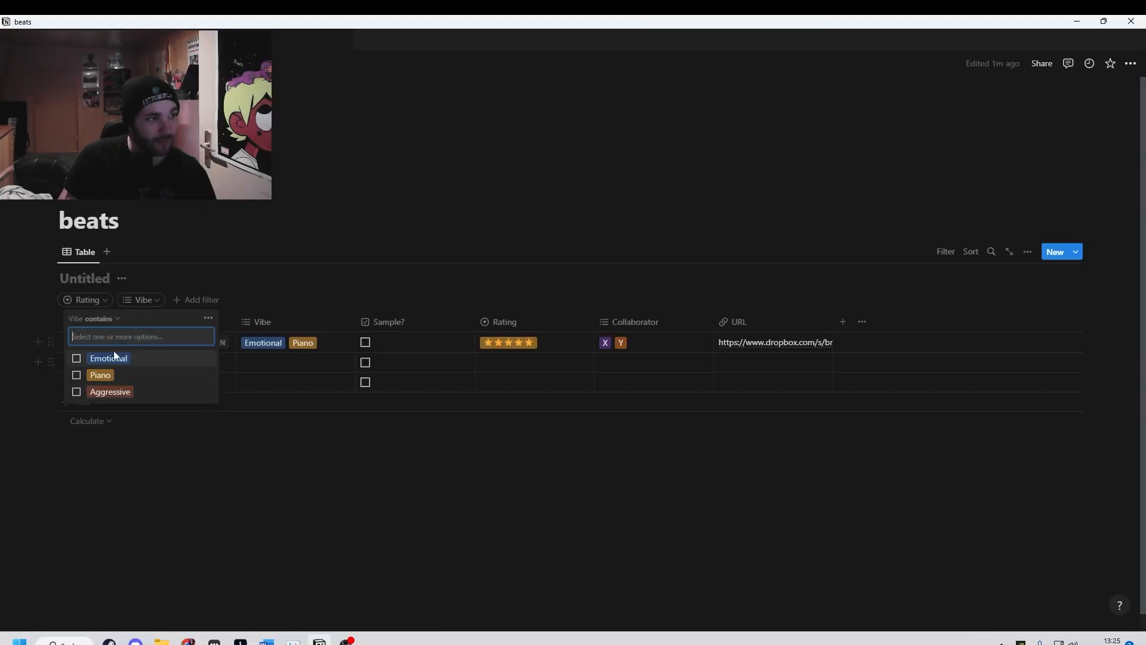
left_click(114, 447)
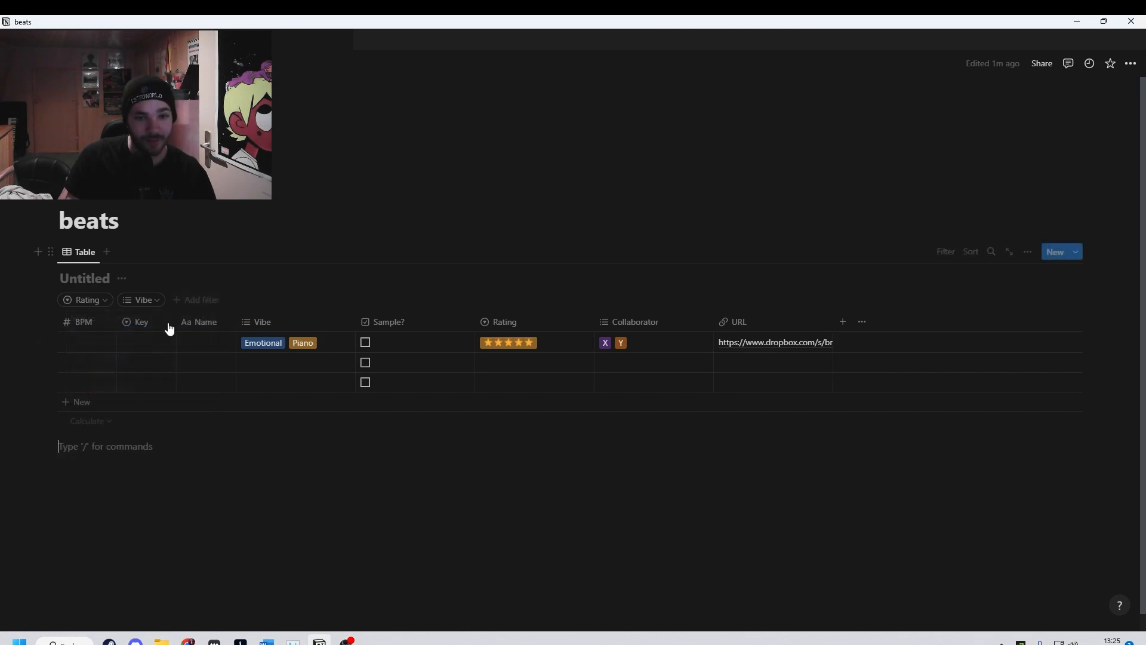
- Try filtering the table by the Vibe option Piano and deselect it again
left_click(125, 301)
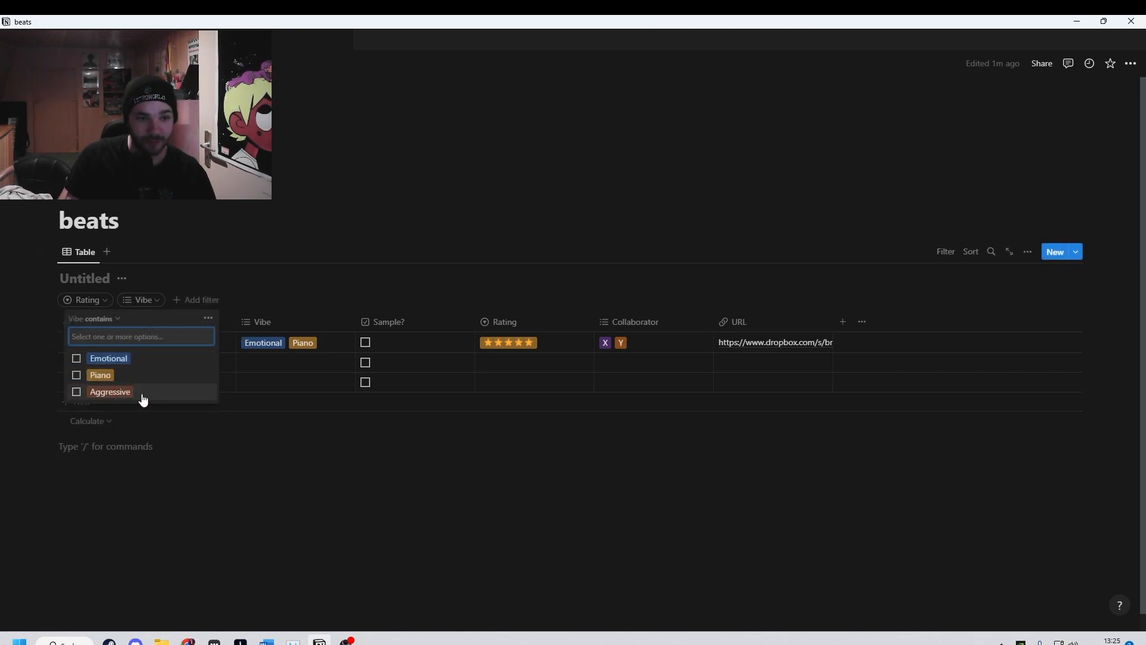
left_click(119, 375)
key("Escape")
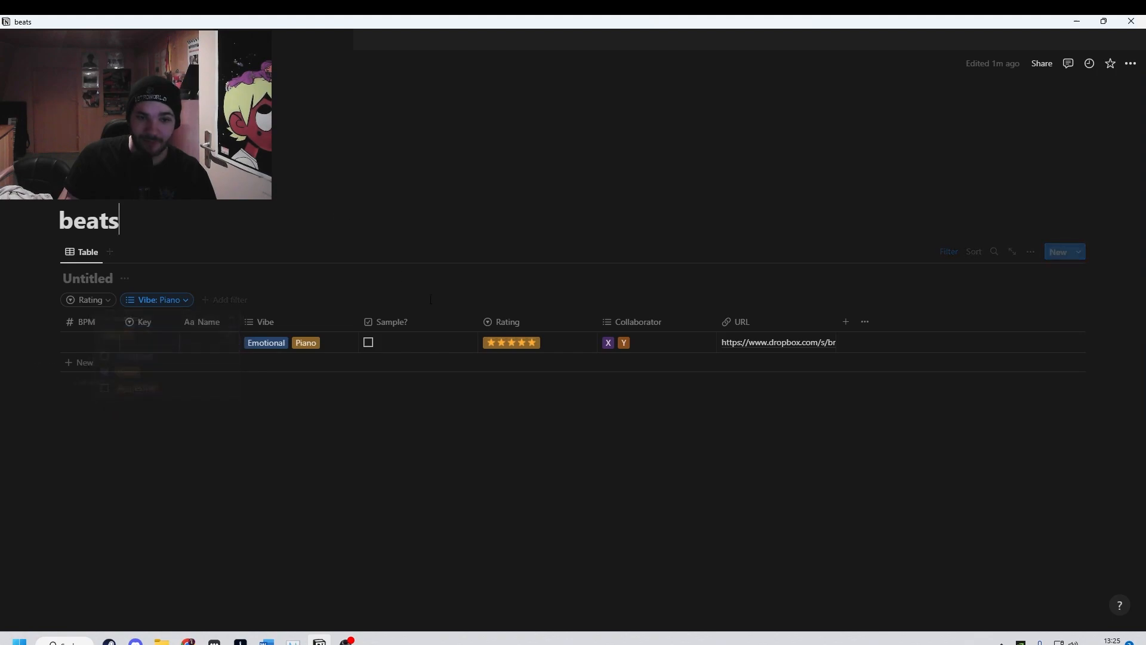
left_click(171, 300)
left_click(143, 375)
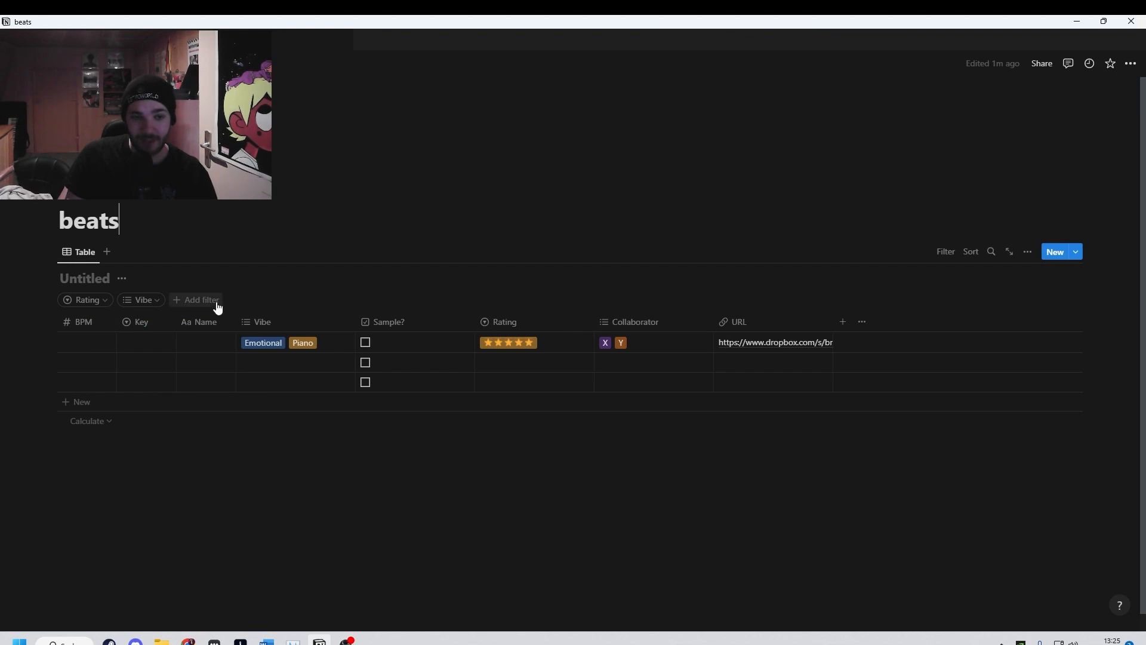
- Add a third filter on the Sample? checkbox property without choosing a value
left_click(218, 300)
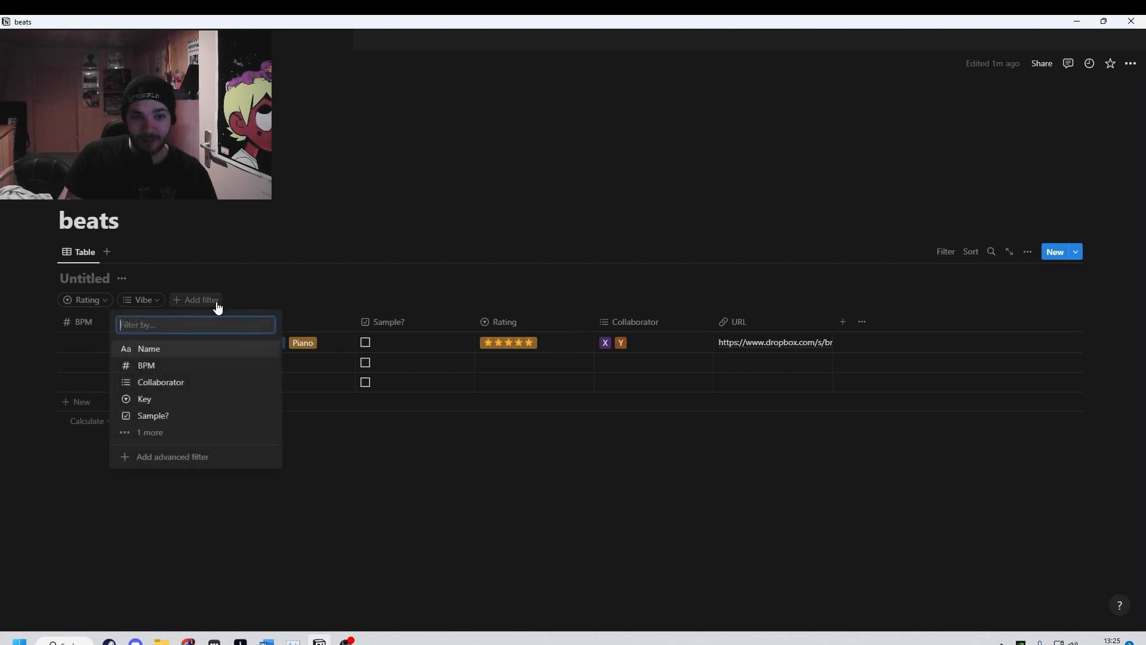
left_click(165, 434)
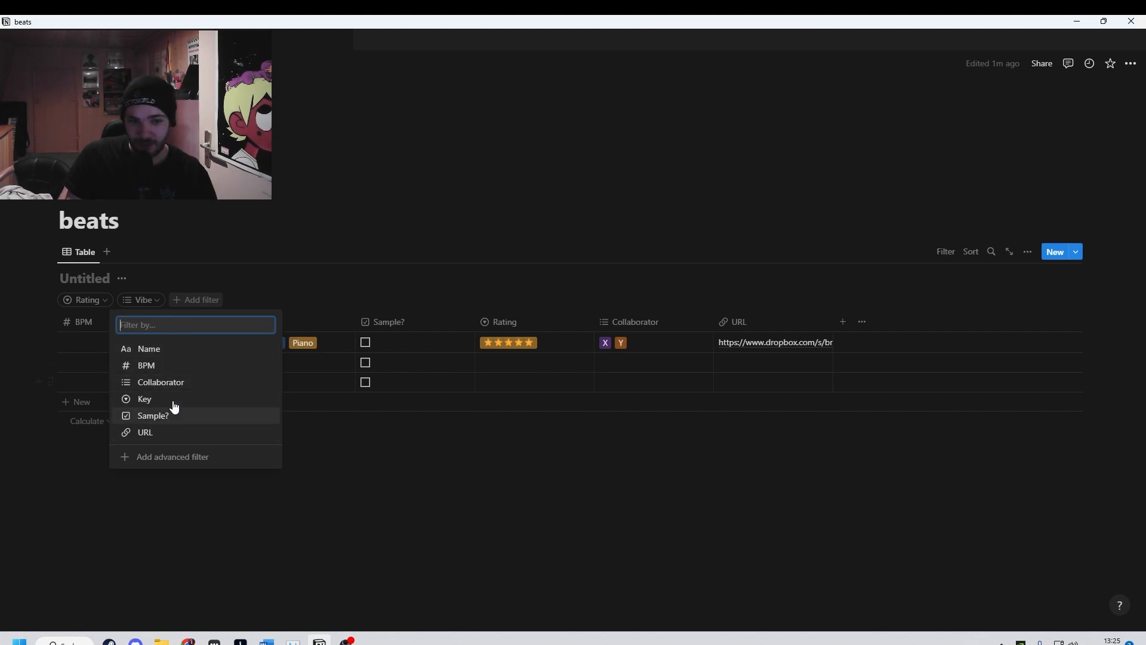
left_click(148, 419)
left_click(149, 420)
left_click(205, 304)
left_click(454, 289)
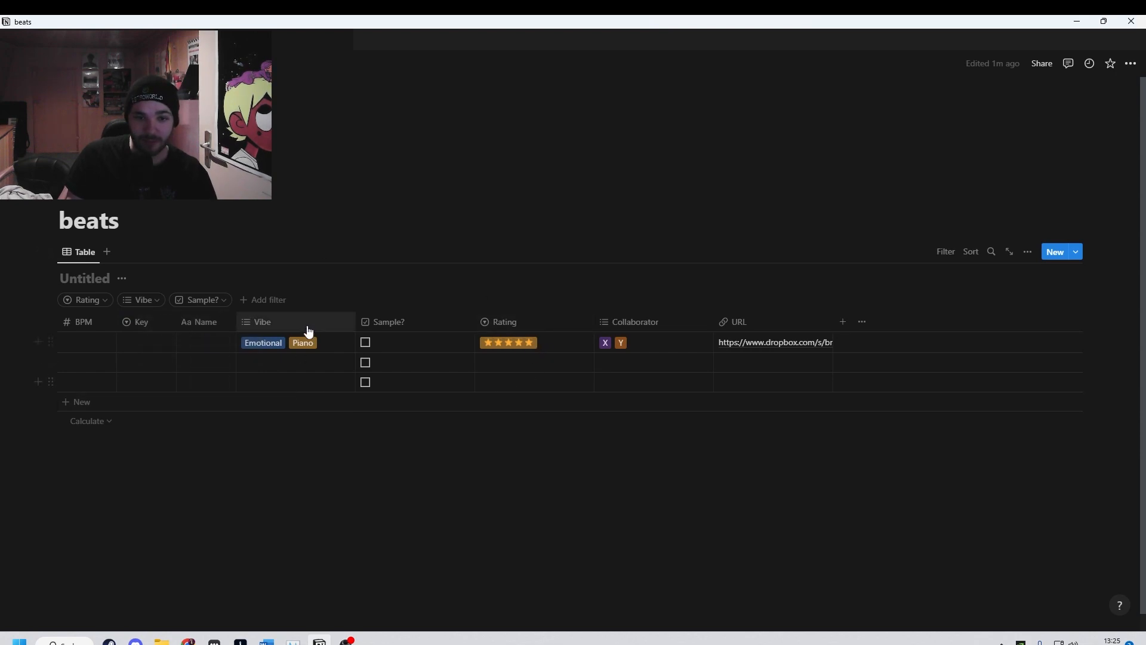
- Try the Sample? filter with Unchecked and with Checked, and clear its value
left_click(202, 300)
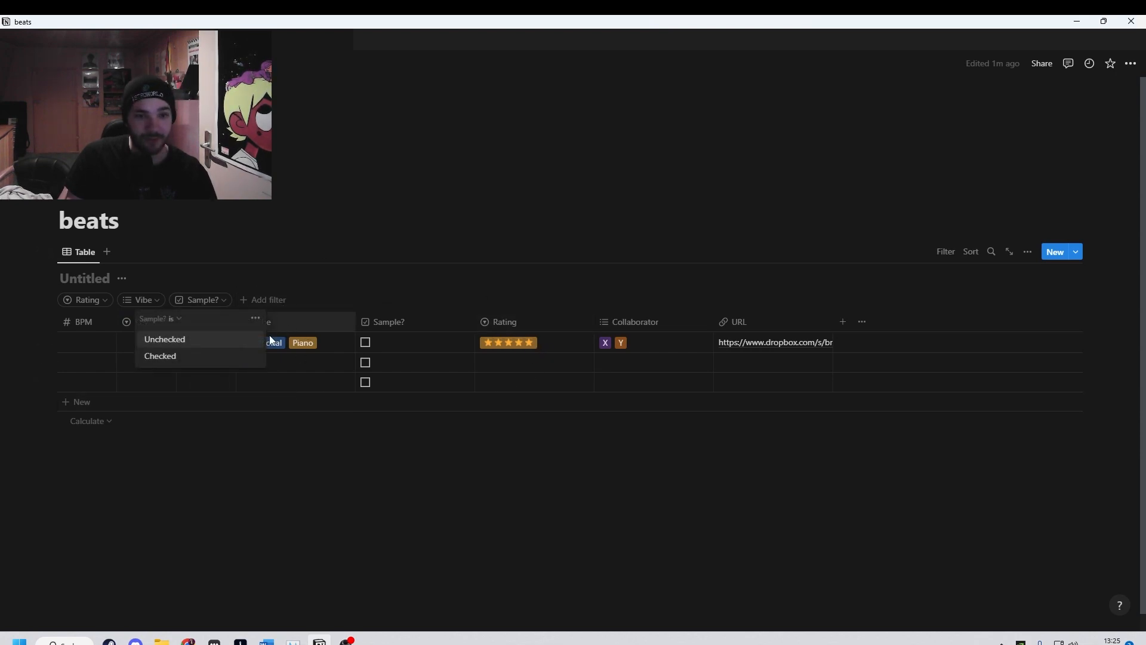
left_click(181, 339)
left_click(232, 305)
left_click(213, 358)
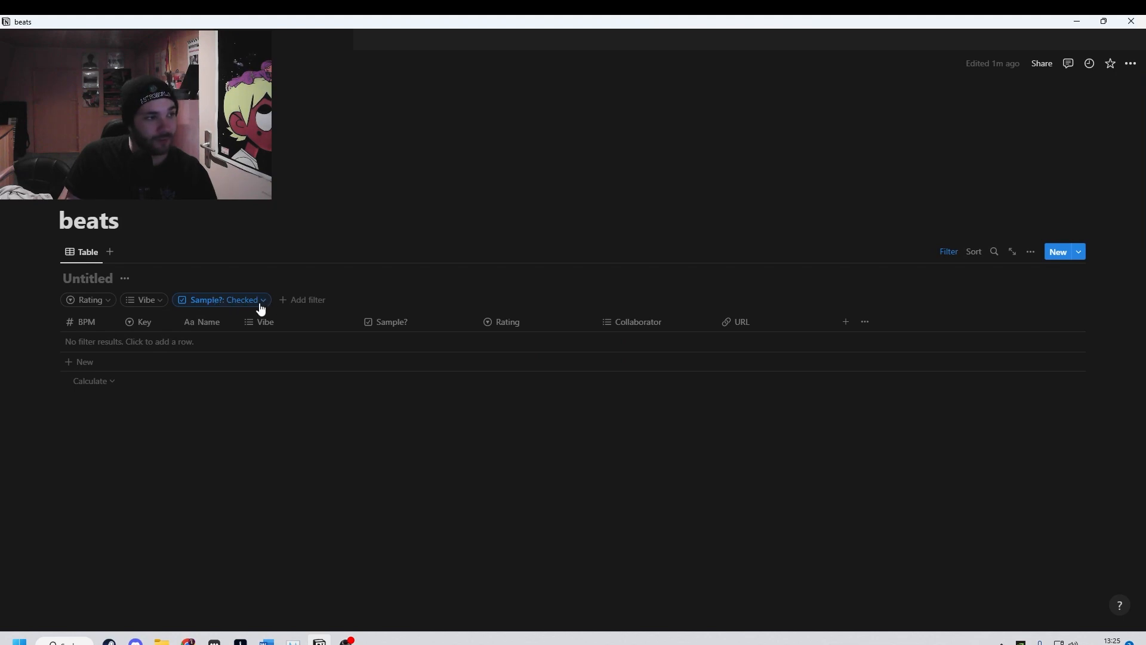
left_click(242, 305)
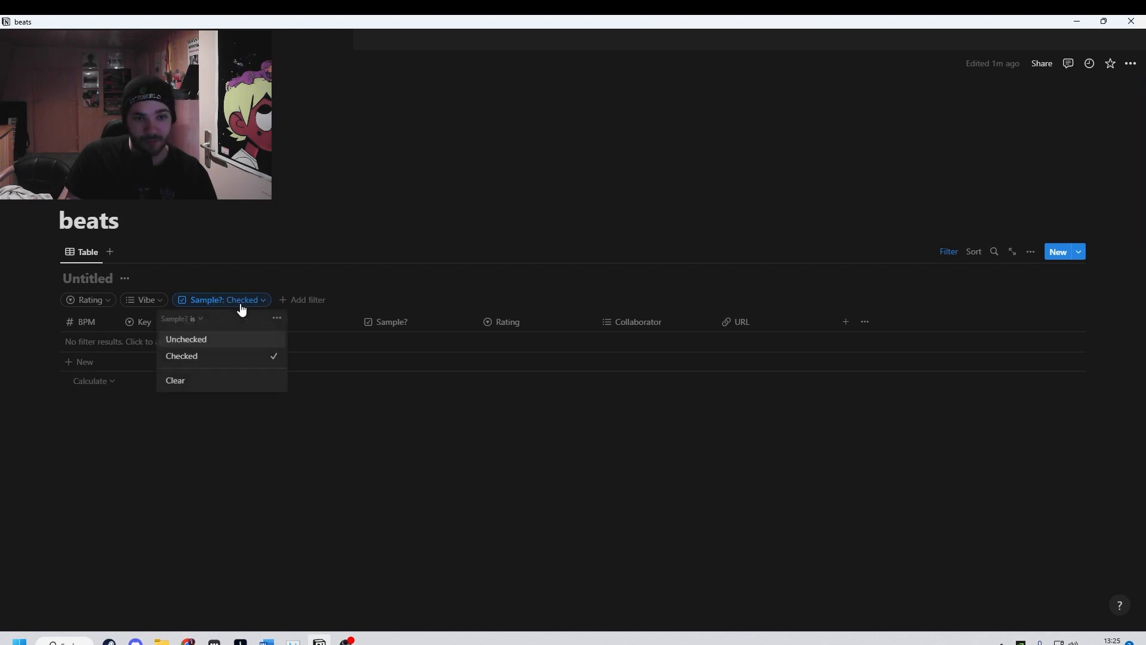
left_click(236, 384)
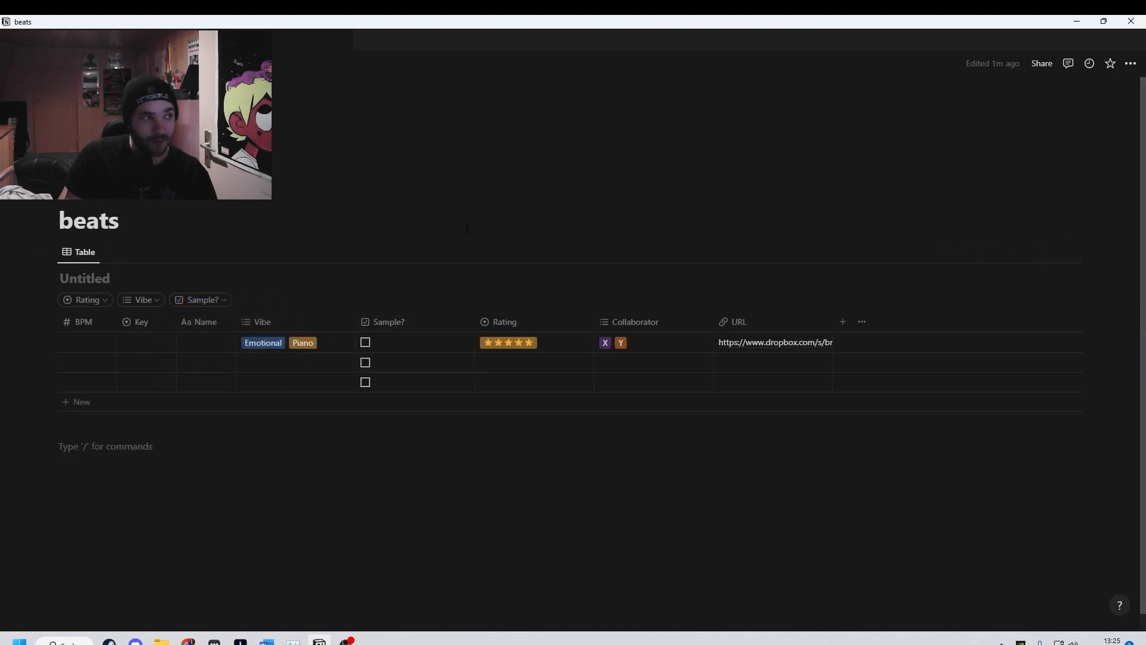